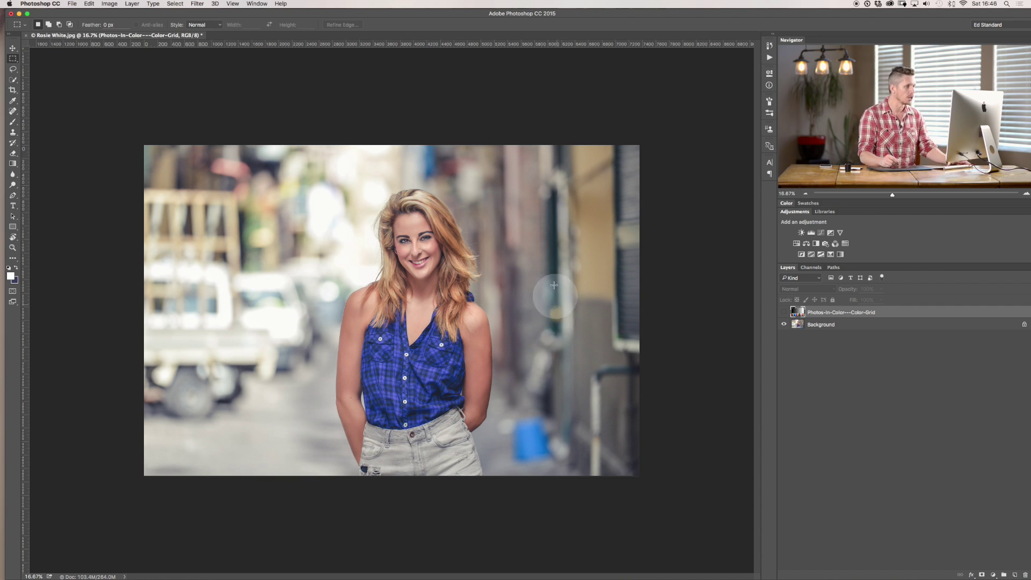
- Select the Background layer in the Layers panel
click(849, 326)
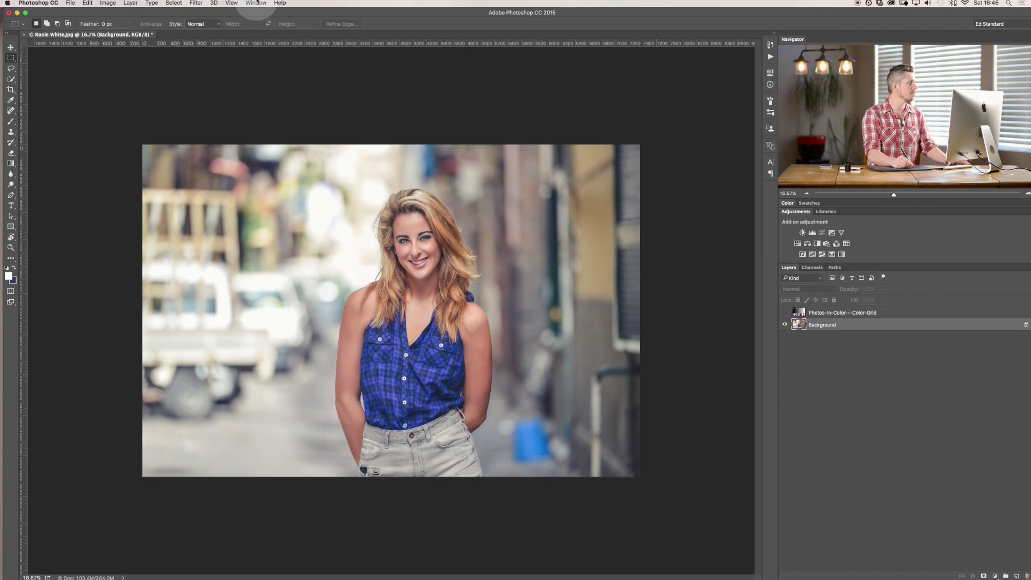
click(256, 3)
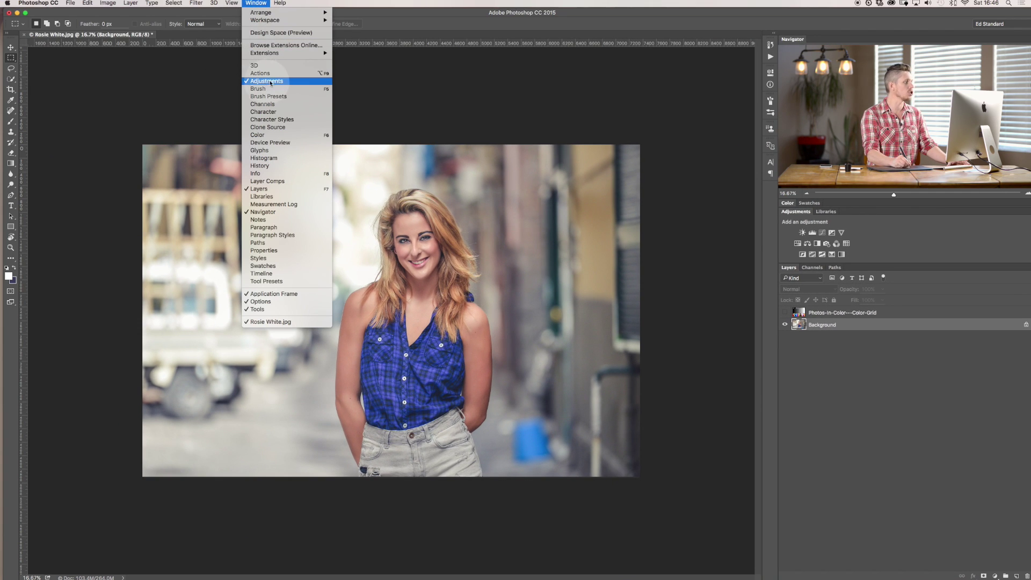
click(841, 401)
- Brighten midtones with Image > Adjustments > Levels, undo it, then add a Levels adjustment layer
click(107, 3)
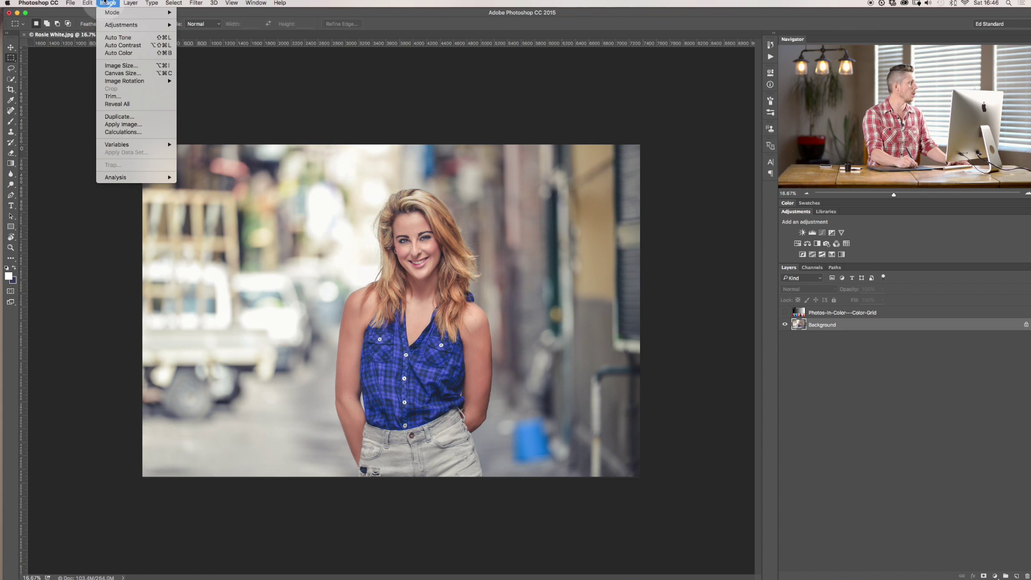
mouse_move(107, 25)
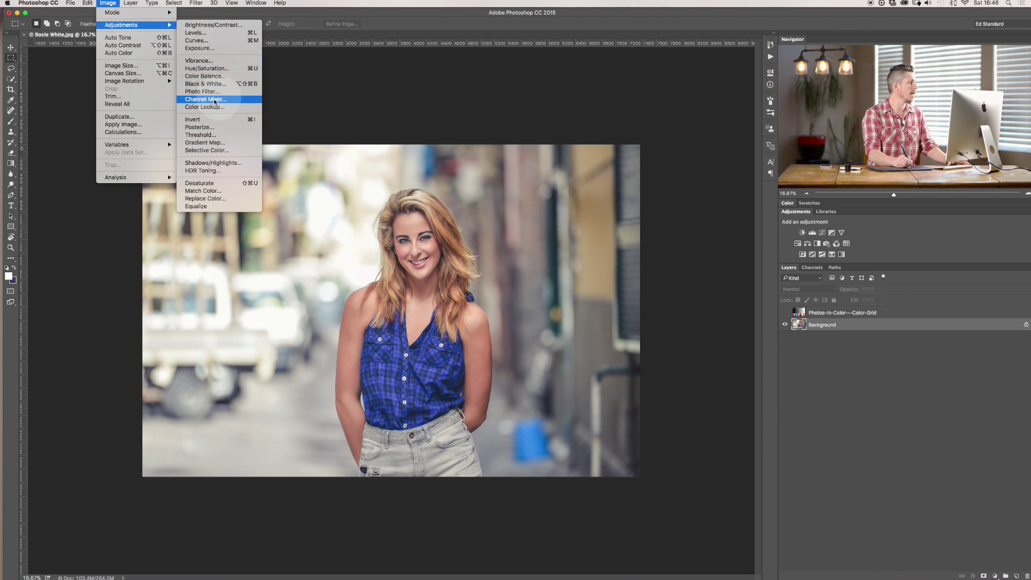
click(234, 36)
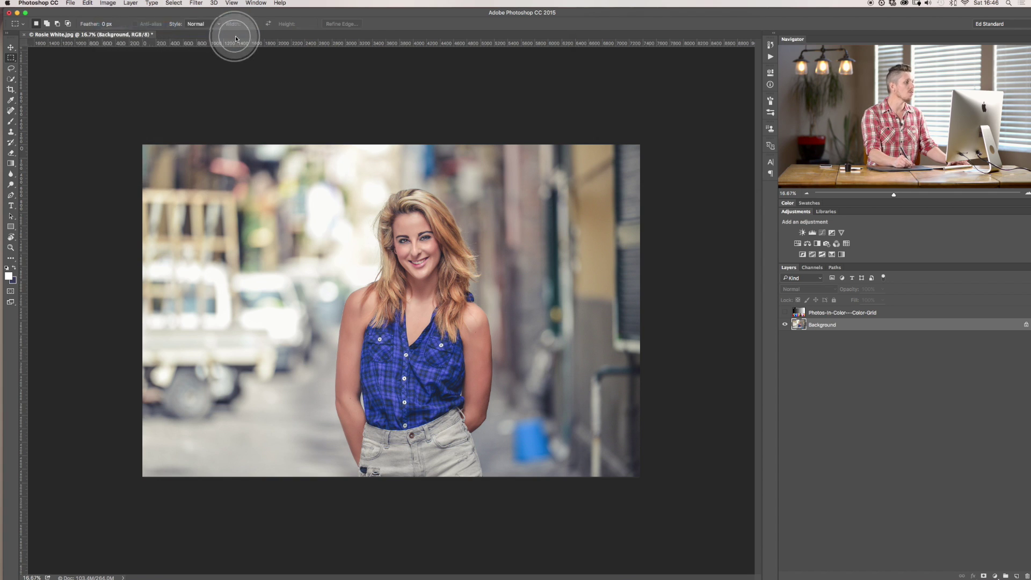
drag(626, 115, 622, 115)
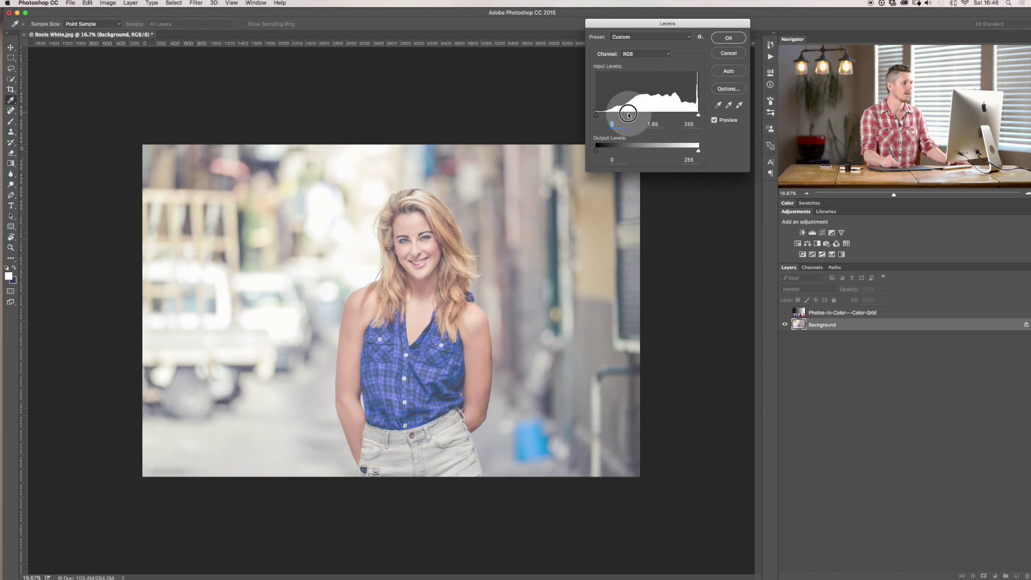
click(728, 37)
key(m)
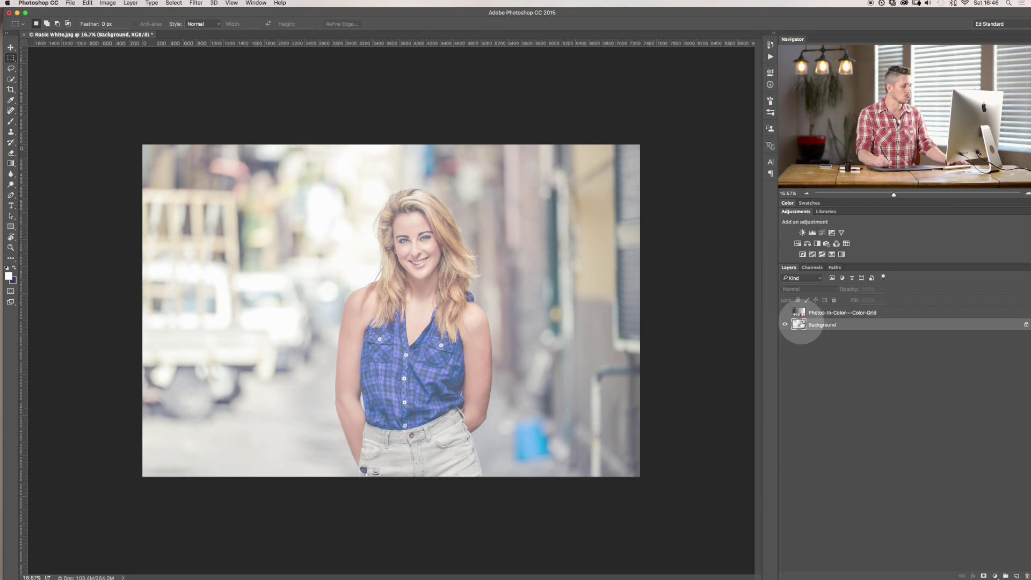
key(super+z)
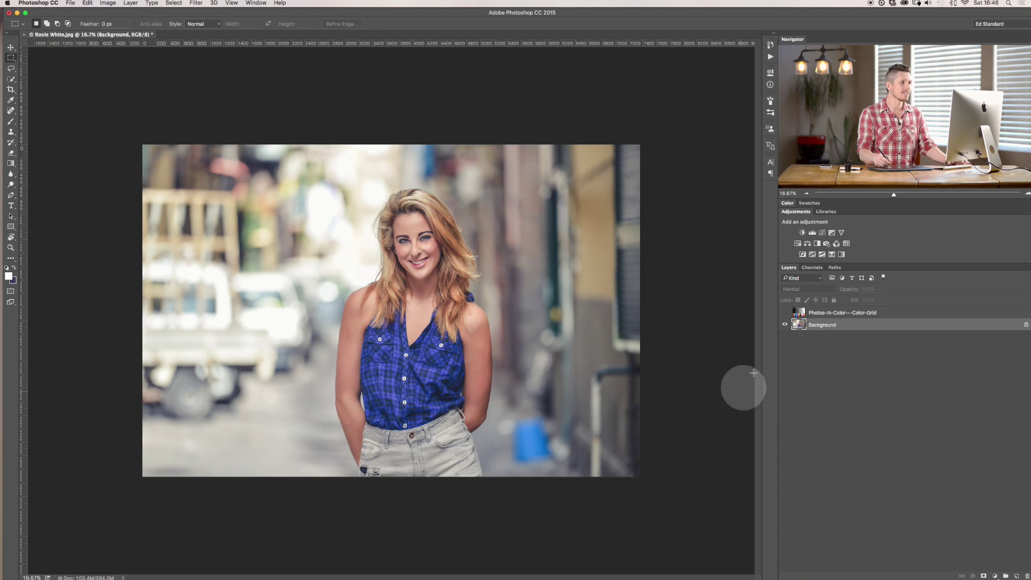
click(812, 234)
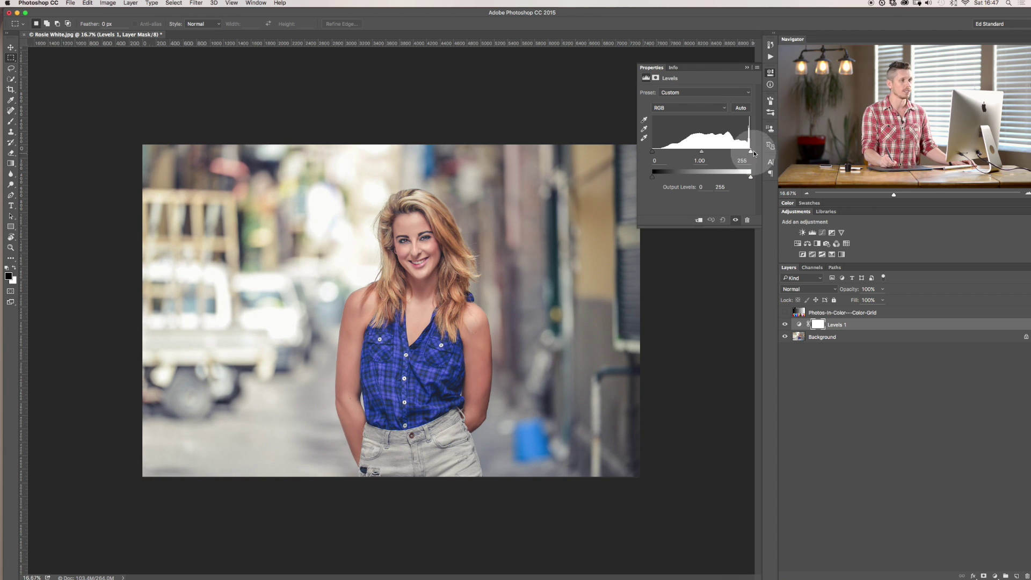
drag(701, 153, 702, 152)
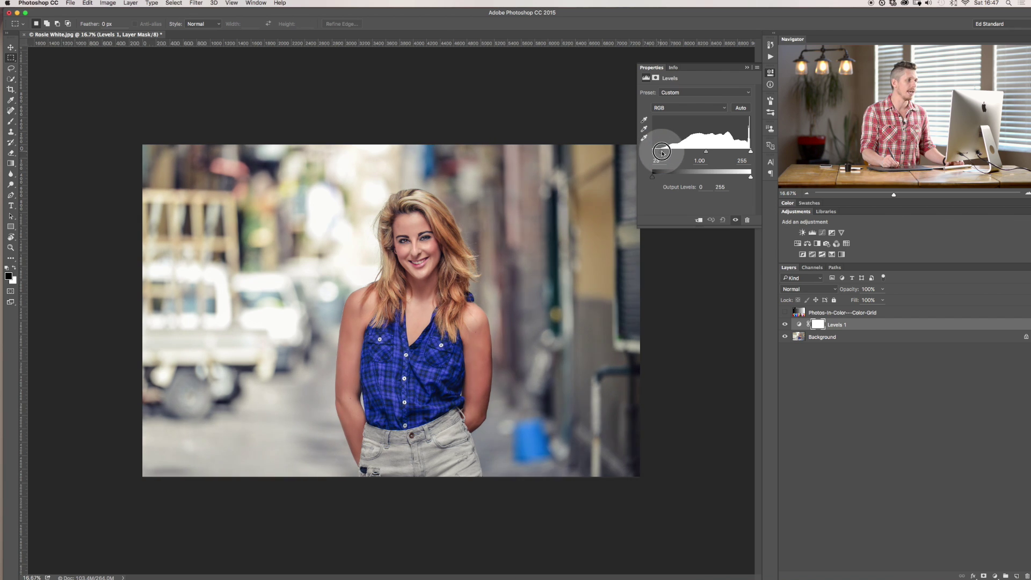
- Try black and white input points, including white at 209, ending with black 50 and white 255
drag(655, 154, 633, 157)
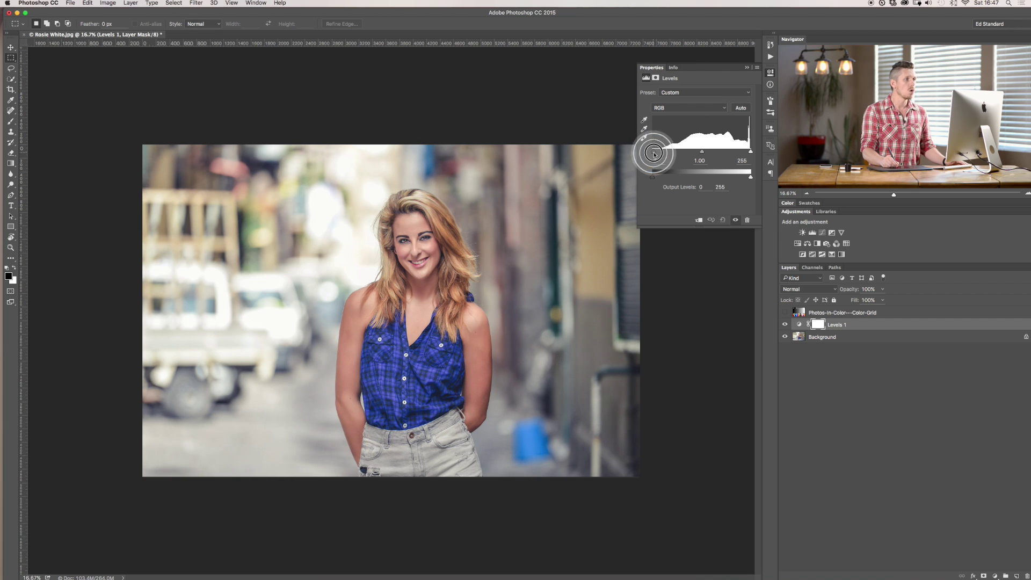
drag(657, 154, 674, 154)
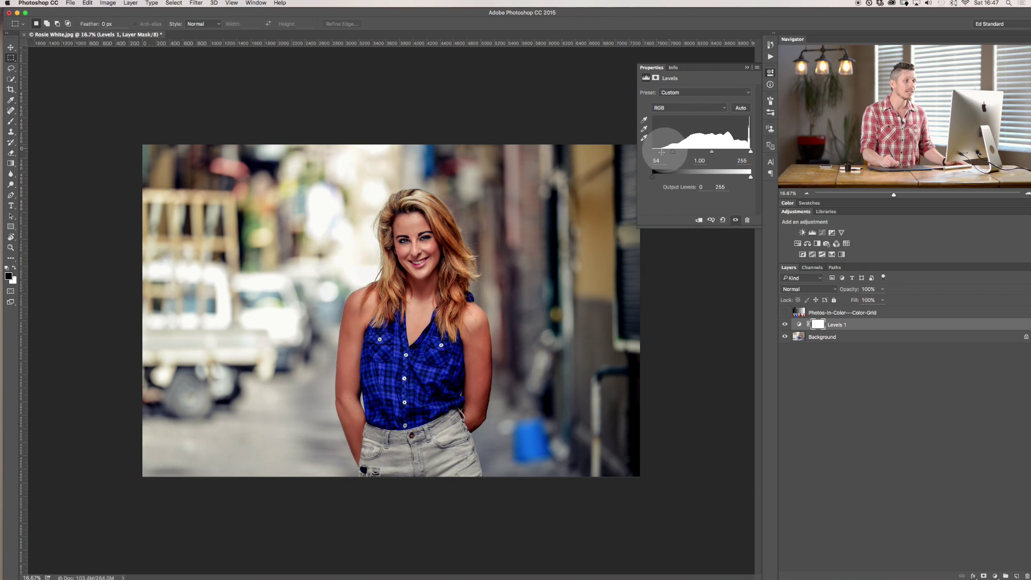
drag(675, 158, 652, 151)
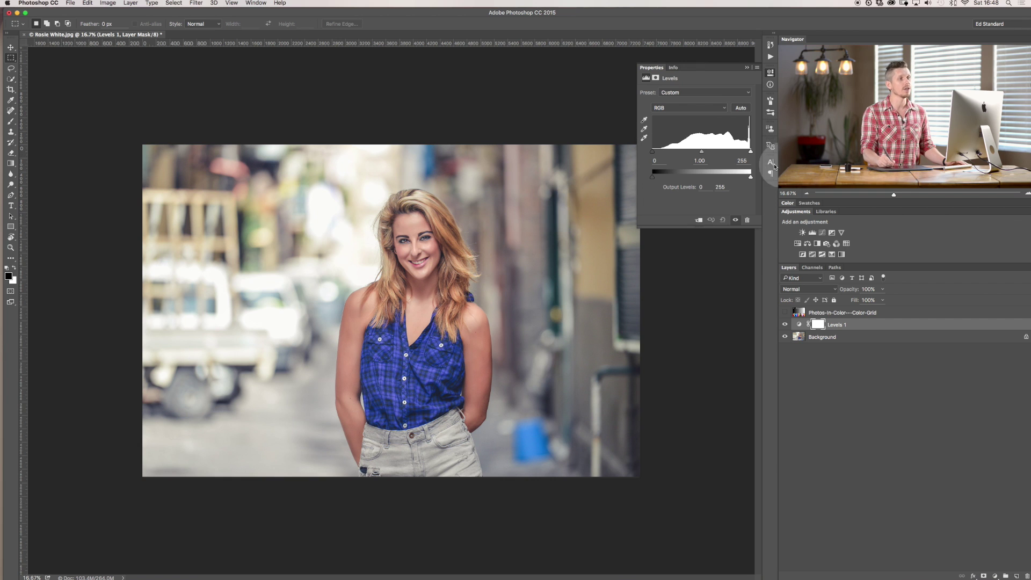
drag(750, 152, 733, 153)
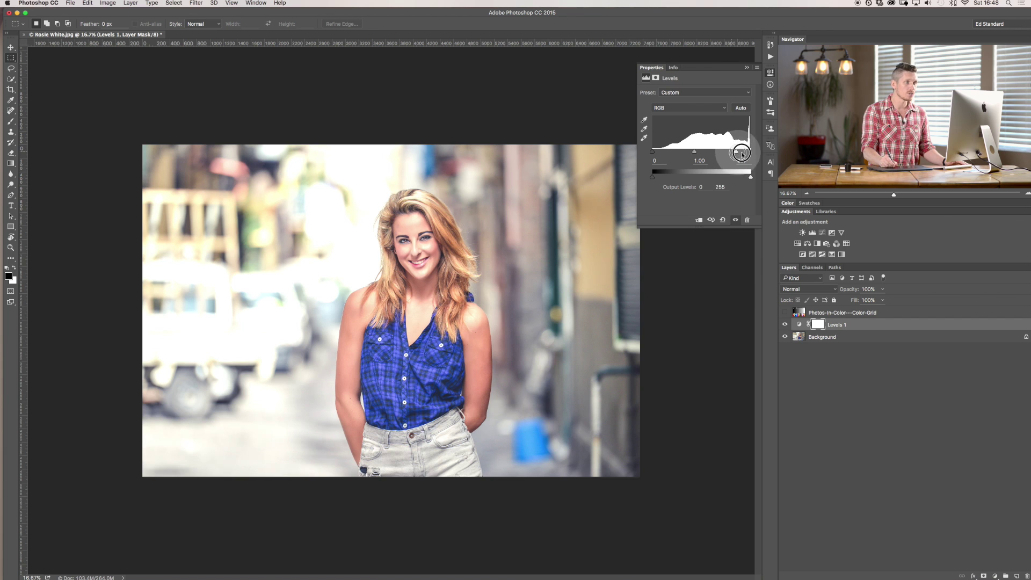
drag(741, 154, 733, 152)
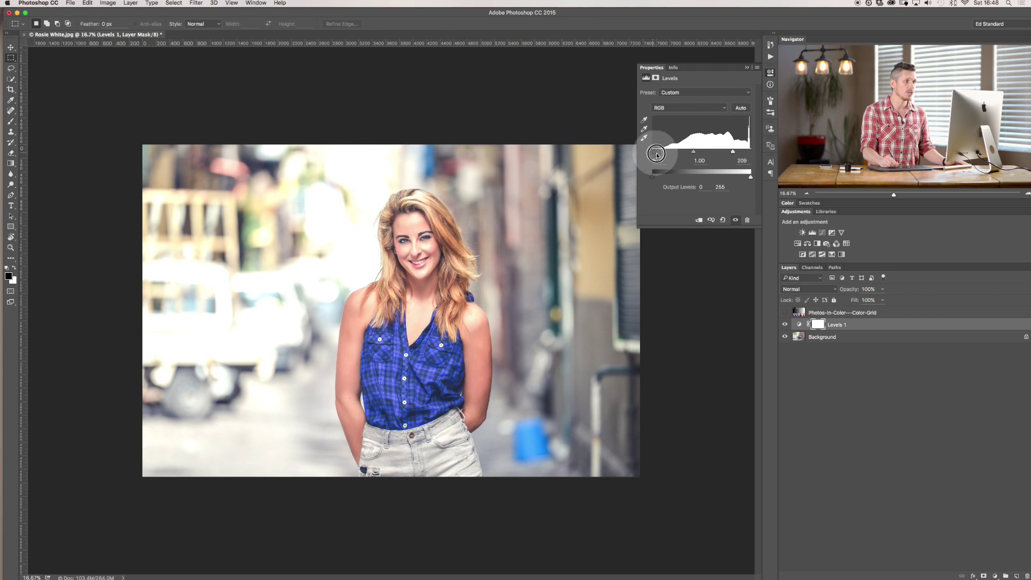
drag(656, 154, 672, 152)
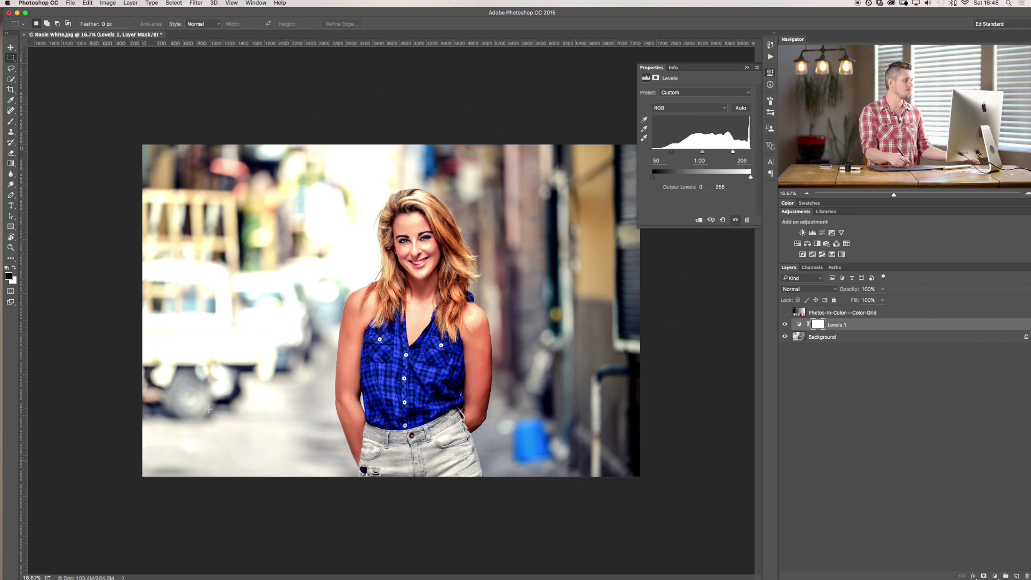
drag(732, 153, 757, 155)
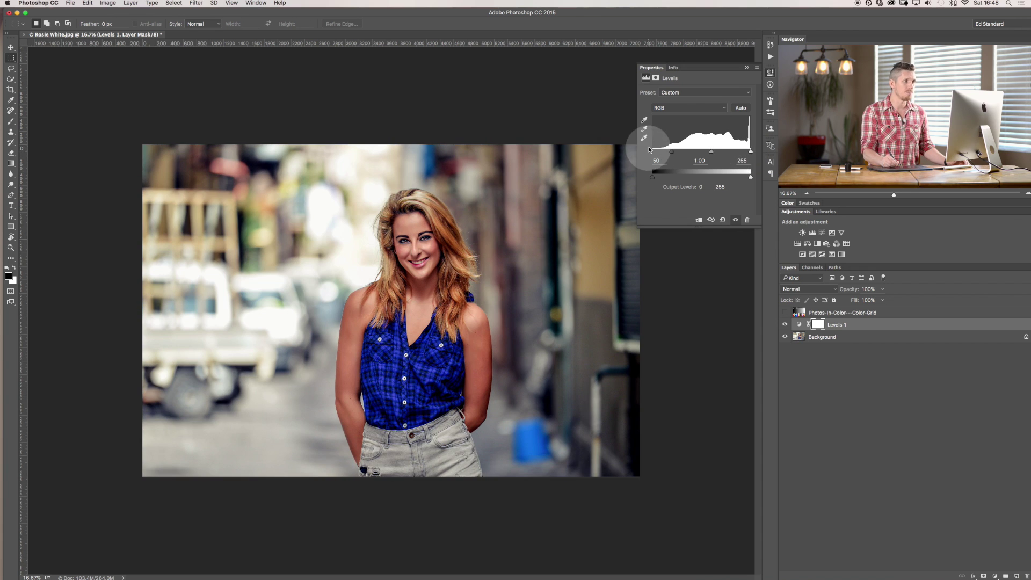
- Reset the black input to 0, test the midtone slider, then enter midtone value 1
drag(671, 152, 648, 151)
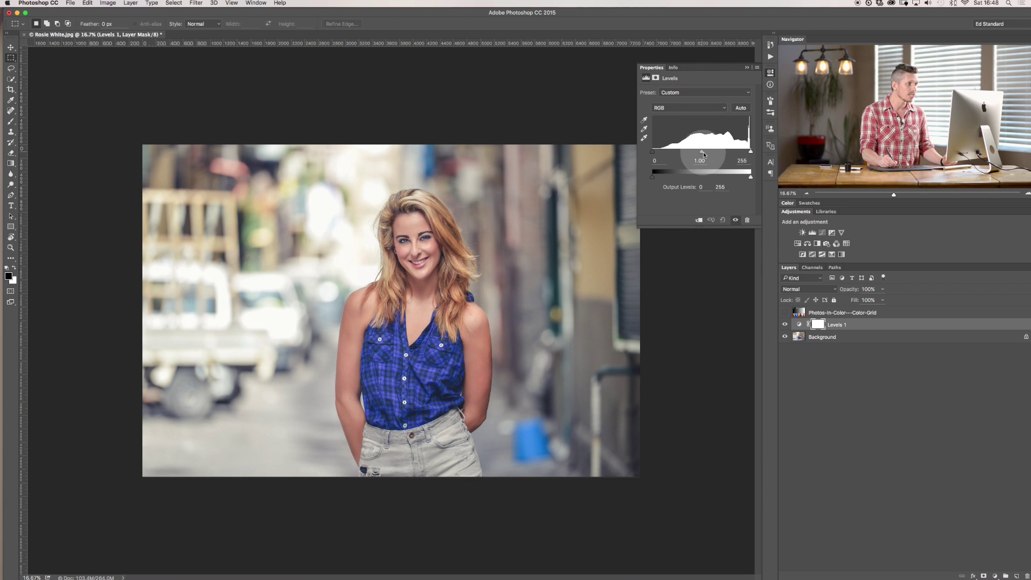
mouse_move(704, 154)
mouse_down()
mouse_move(720, 155)
mouse_move(702, 155)
mouse_up()
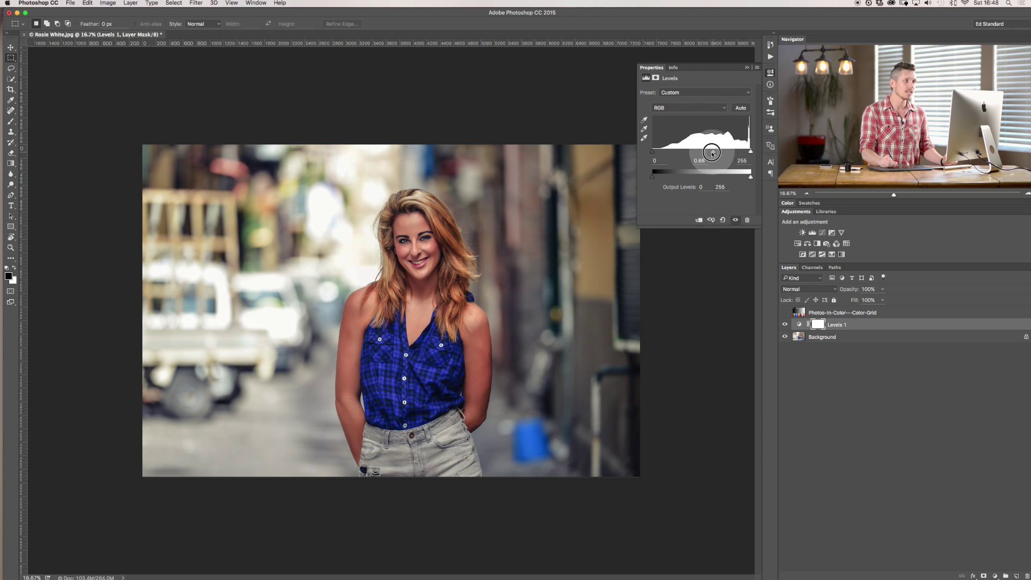
drag(713, 154, 684, 154)
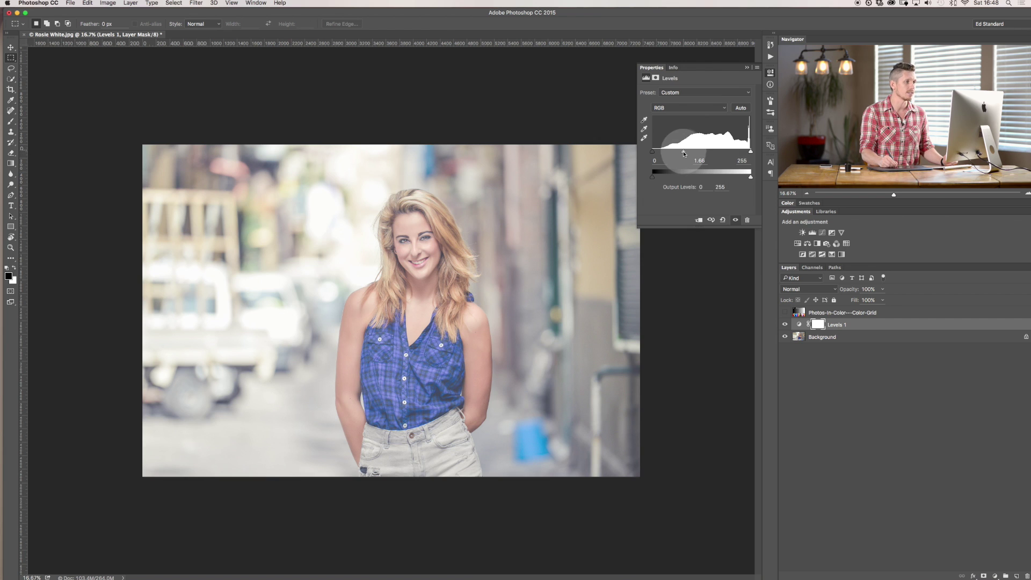
mouse_move(683, 154)
mouse_down()
mouse_move(717, 155)
mouse_move(704, 153)
mouse_up()
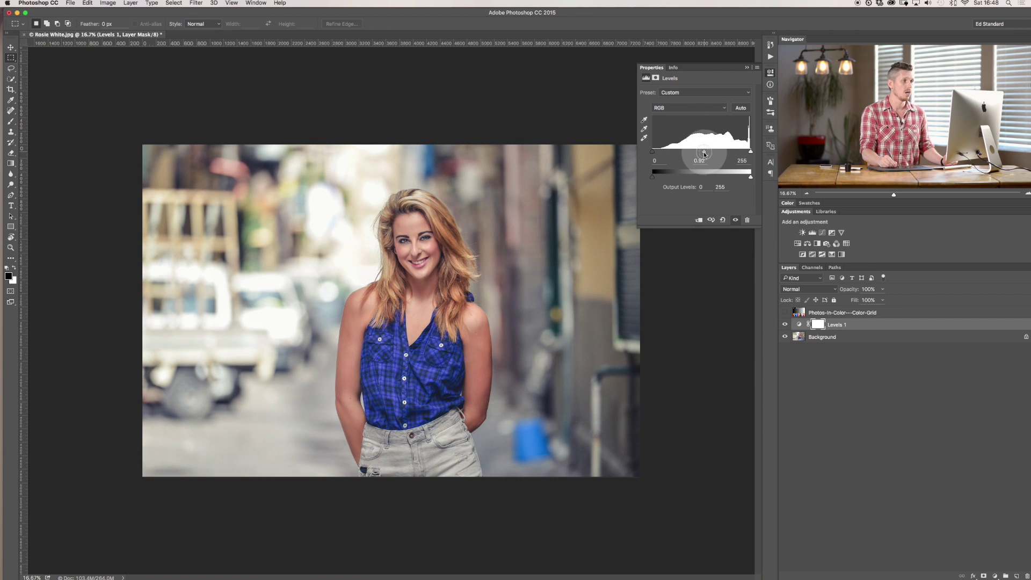
click(699, 160)
click(682, 161)
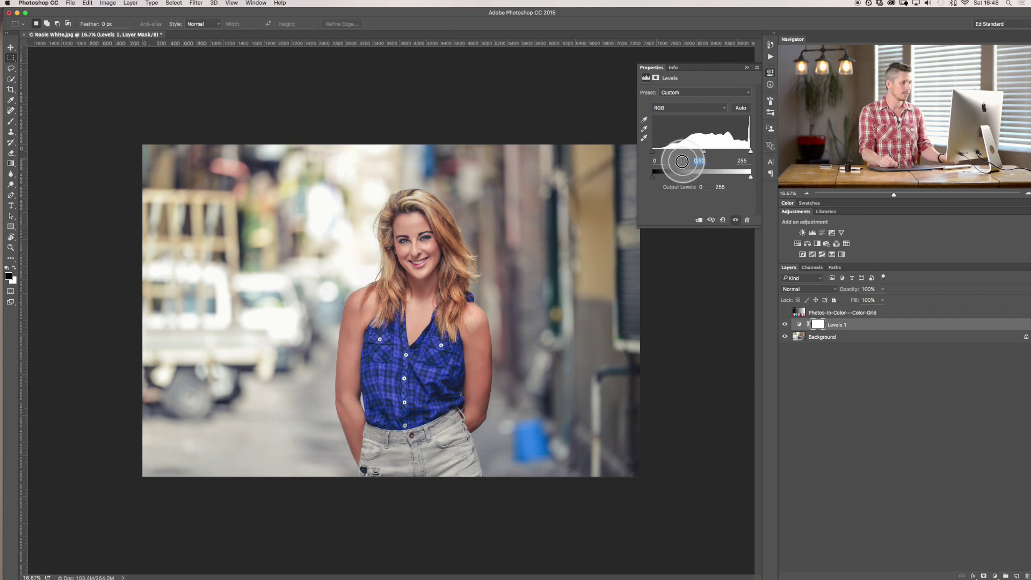
text(1)
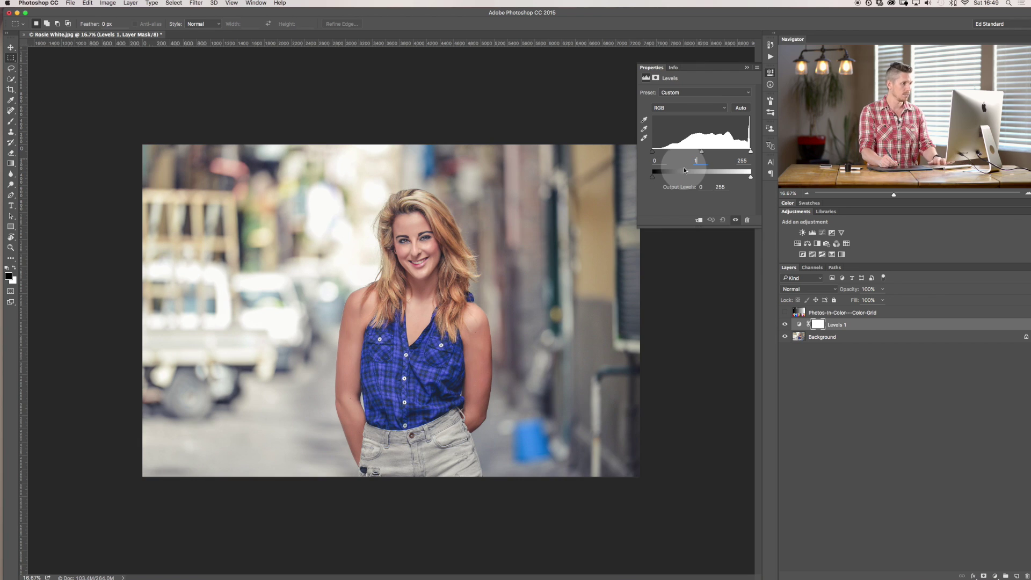
click(645, 121)
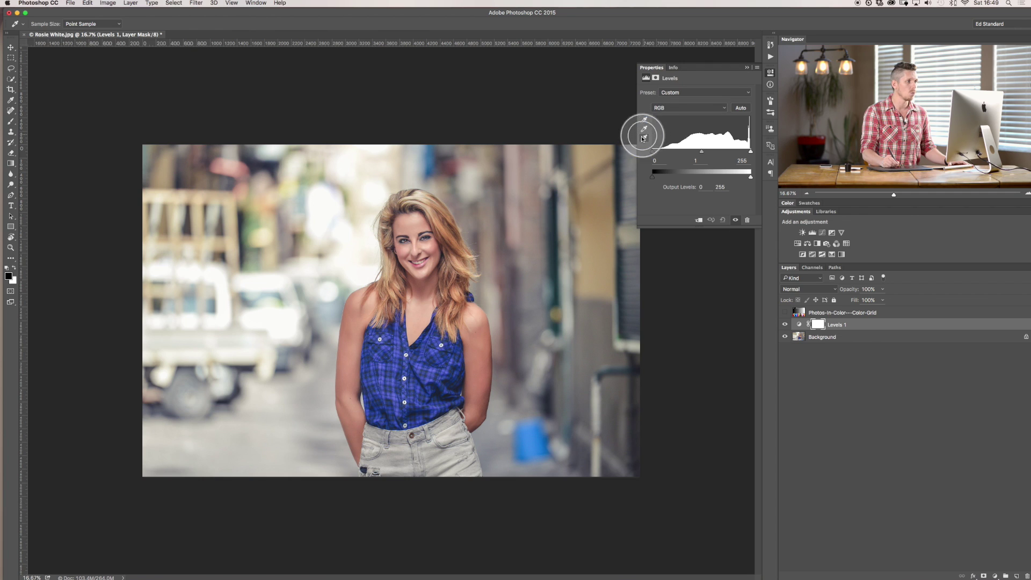
click(645, 131)
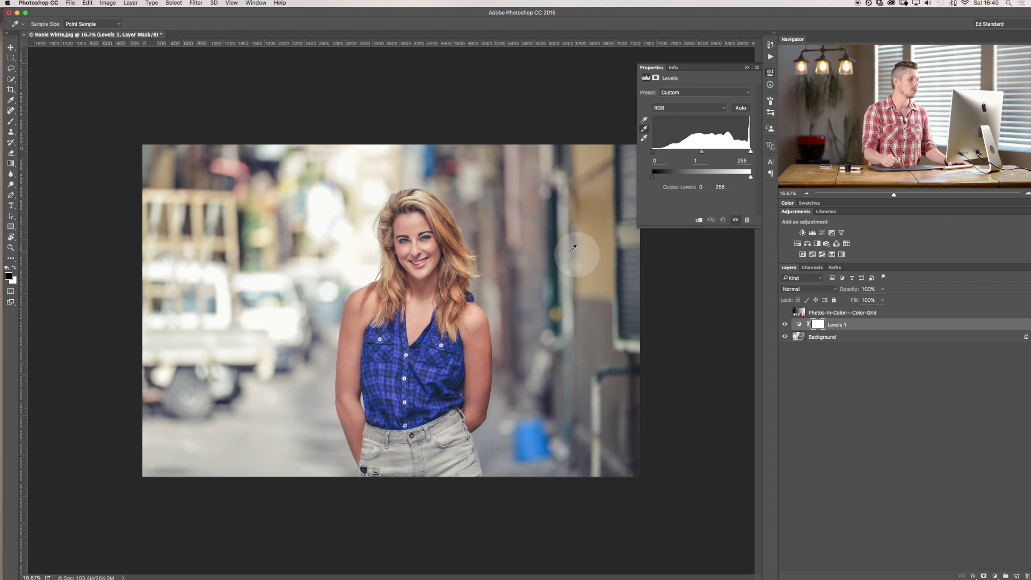
click(724, 109)
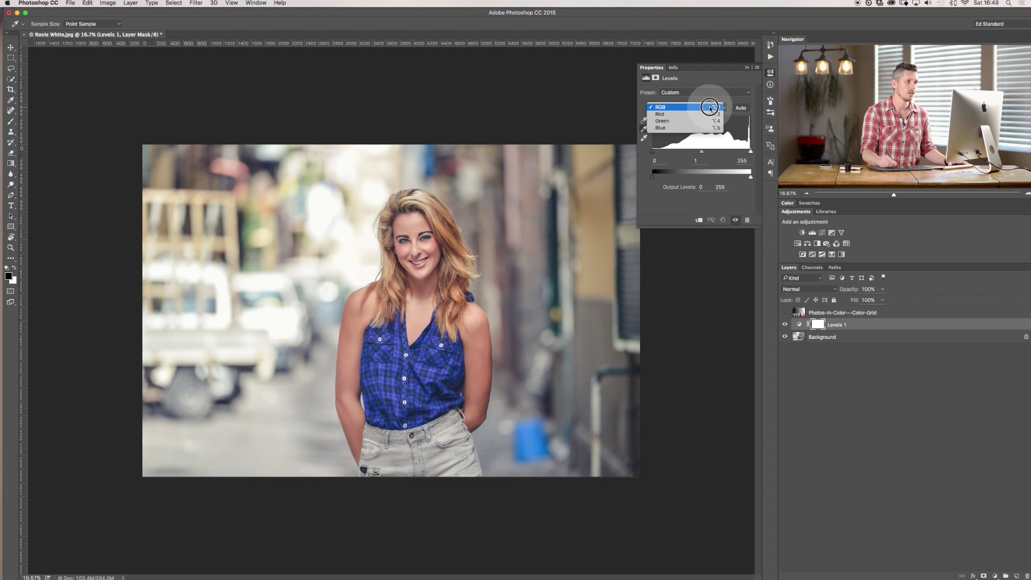
- On the Red channel, test white input 210 and black input 48 to warm and cool the portrait
click(711, 109)
click(704, 108)
click(687, 114)
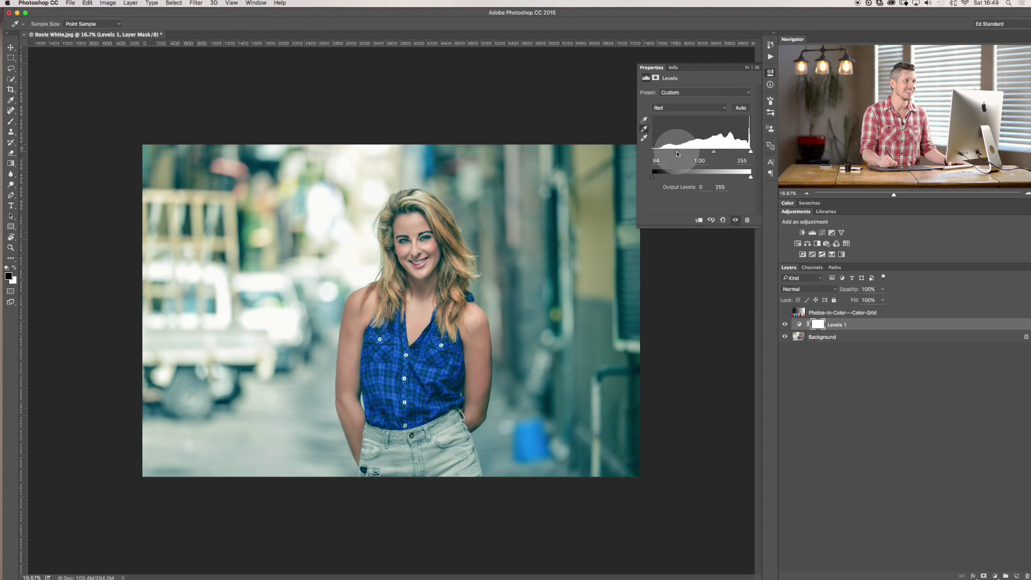
drag(677, 154, 652, 152)
drag(751, 154, 733, 155)
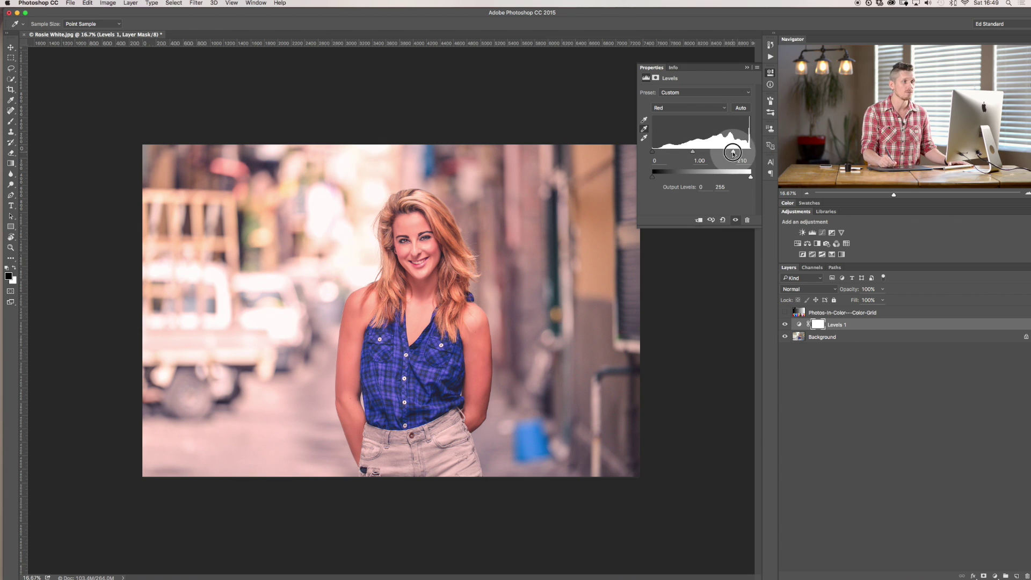
drag(733, 154, 752, 154)
mouse_move(653, 154)
mouse_down()
mouse_move(666, 155)
mouse_move(639, 141)
mouse_up()
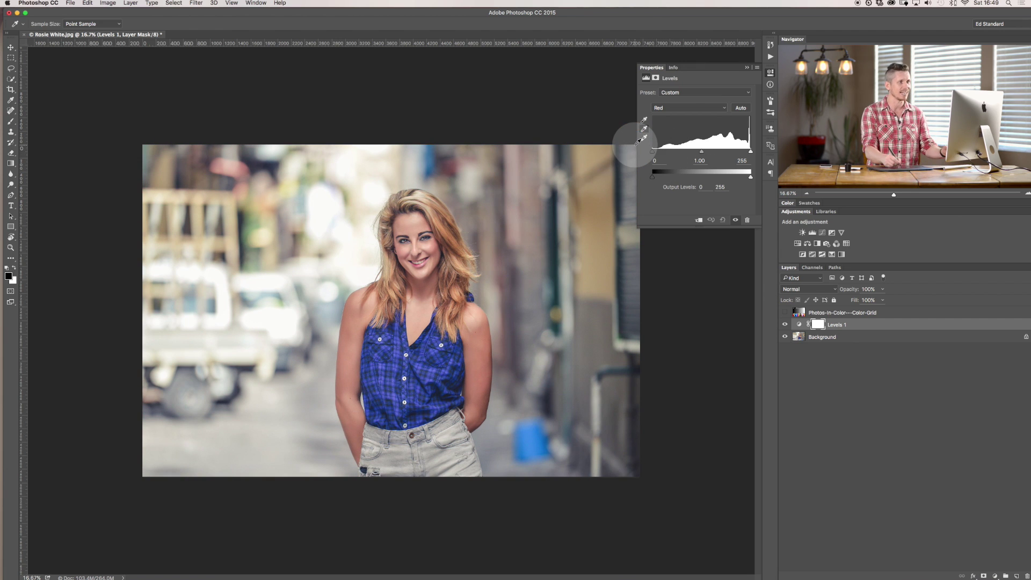
click(684, 107)
- Back on the RGB channel, set the black point by sampling the photo's dark right edge
click(680, 99)
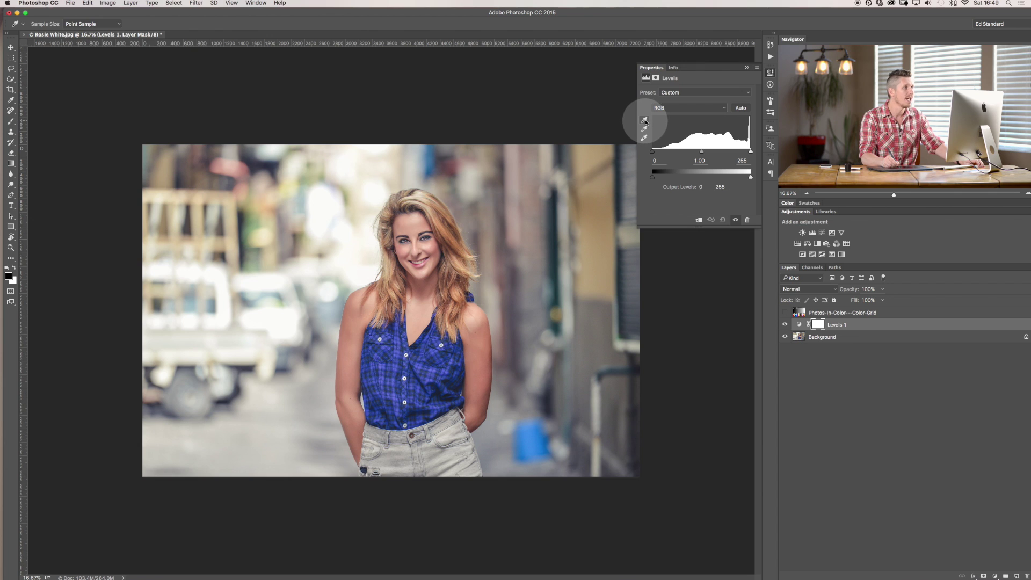
click(645, 121)
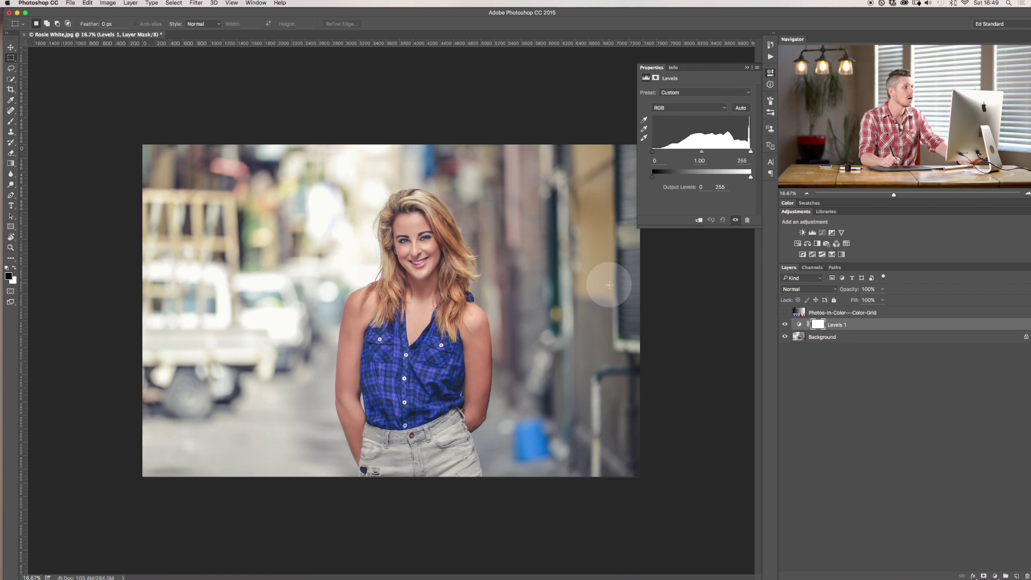
click(646, 121)
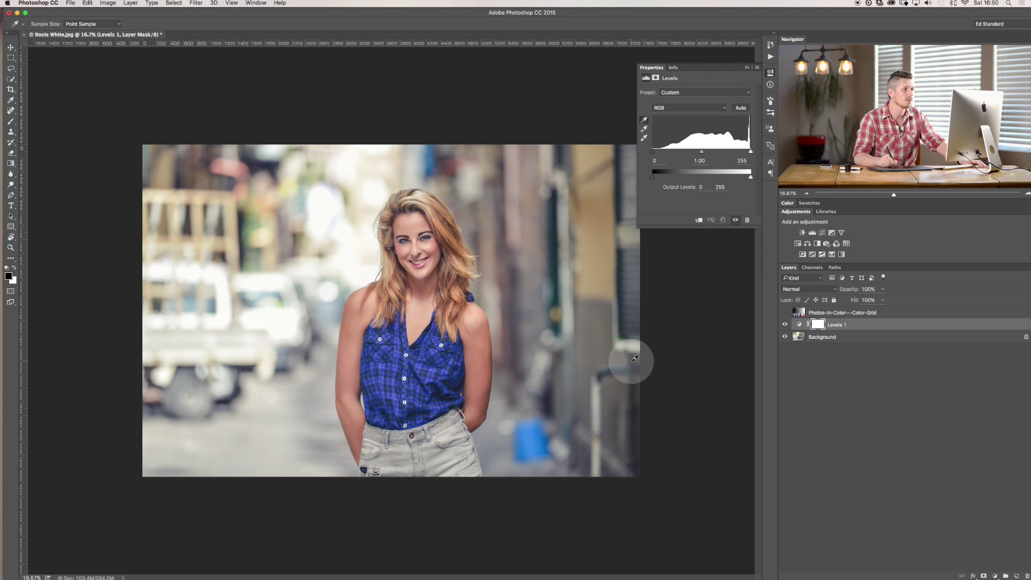
click(635, 355)
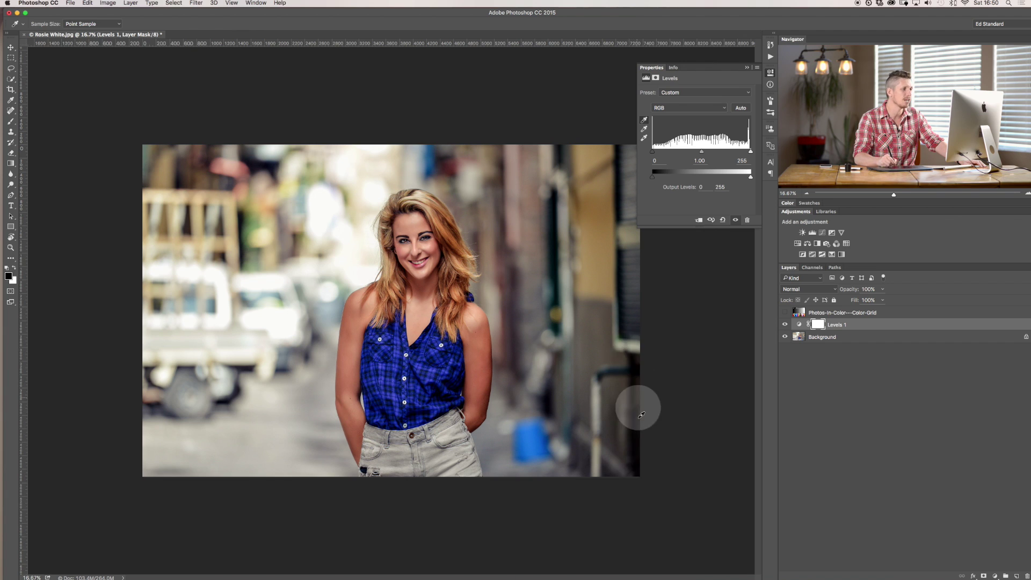
- Sample gray points from the photo to remove the blue cast, then reset Levels to Default
click(644, 139)
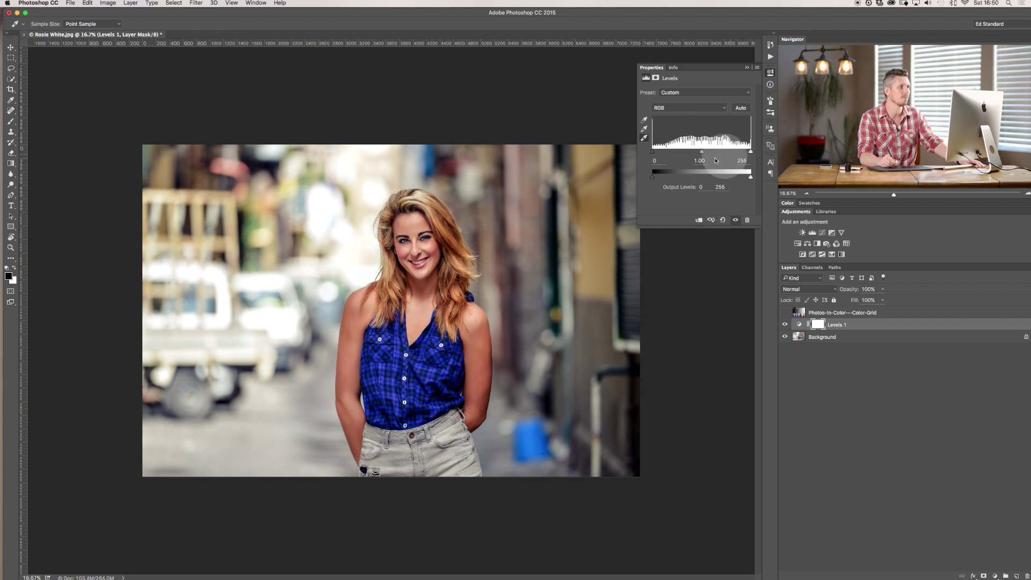
click(645, 128)
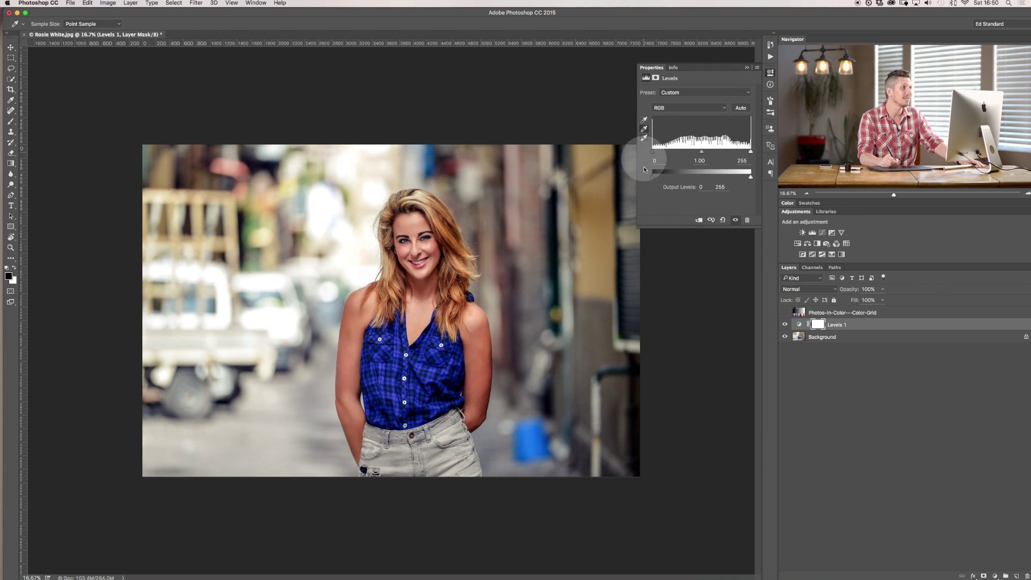
click(314, 178)
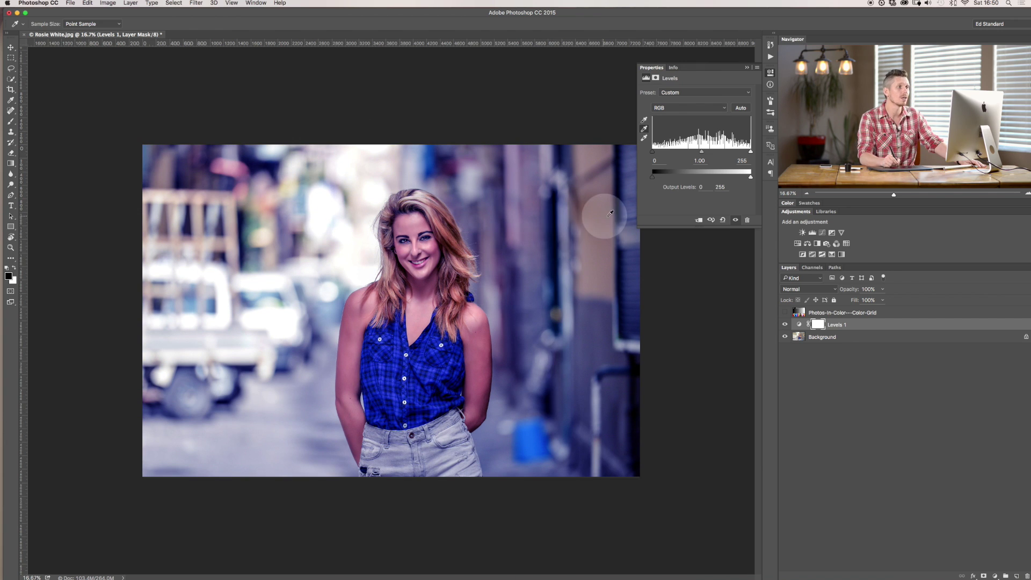
click(644, 128)
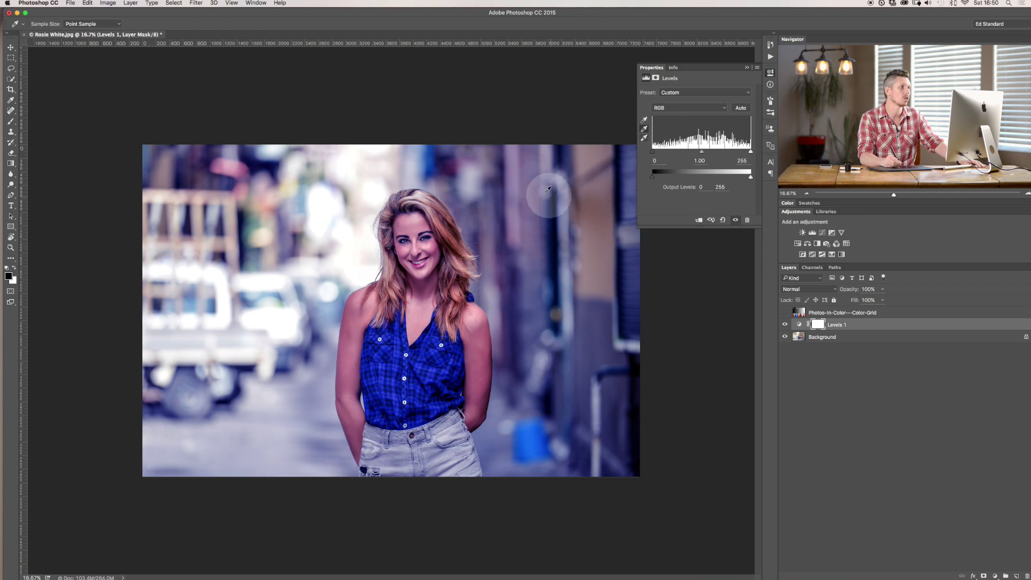
click(632, 182)
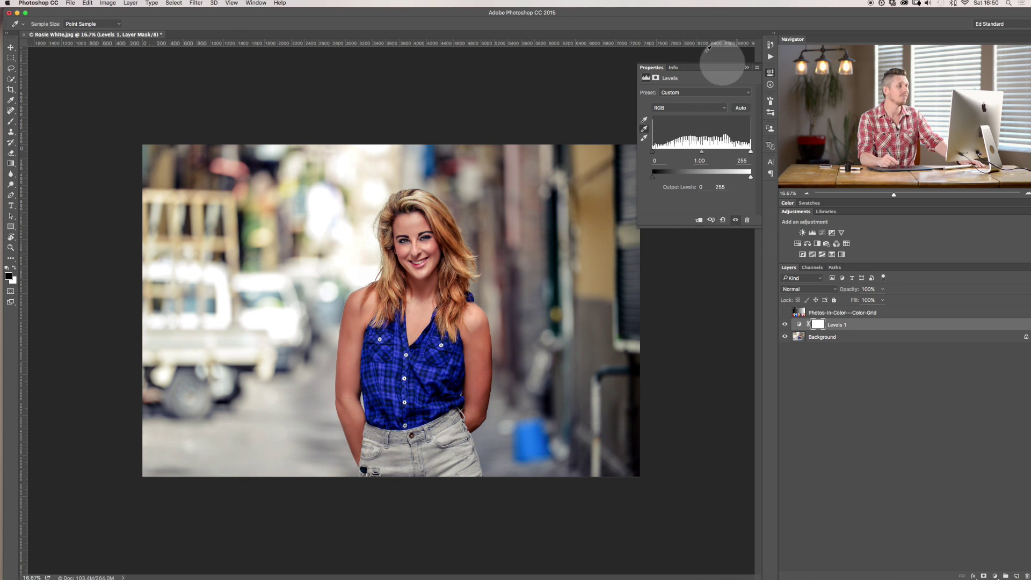
click(723, 221)
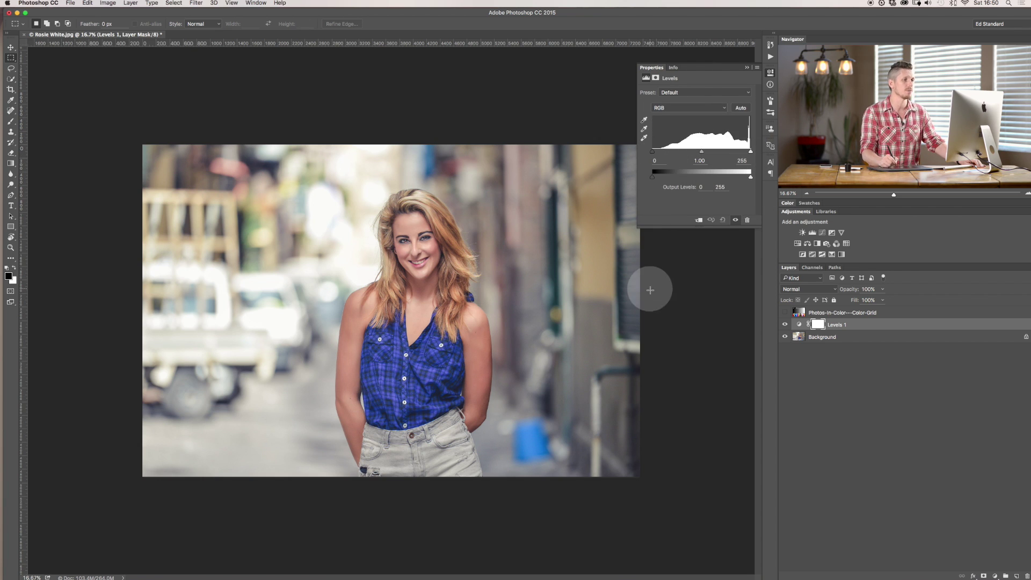
- Show the Photos-In-Color---Color-Grid layer and drag Levels 1 above it
click(869, 315)
click(785, 313)
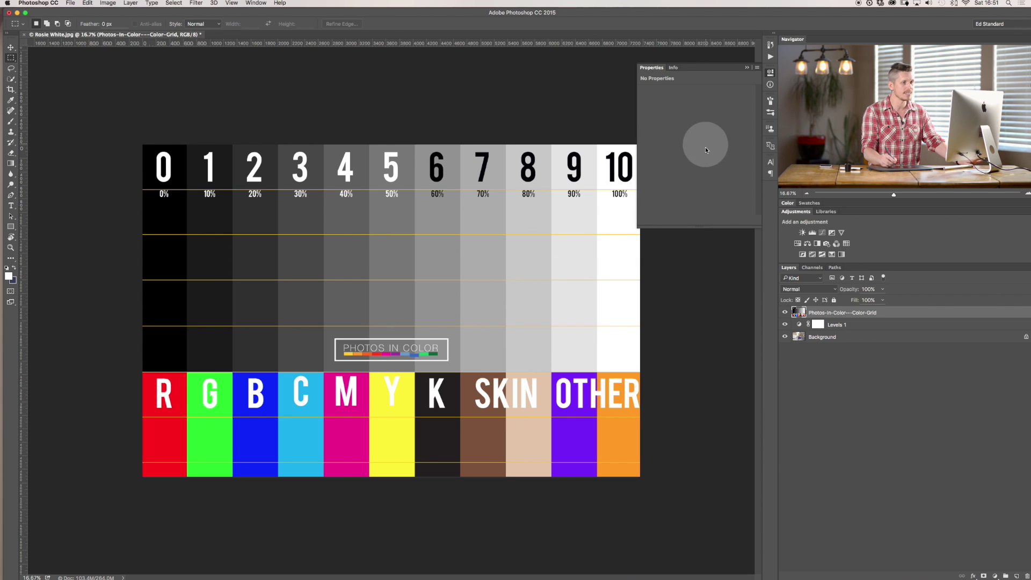
drag(853, 324, 856, 304)
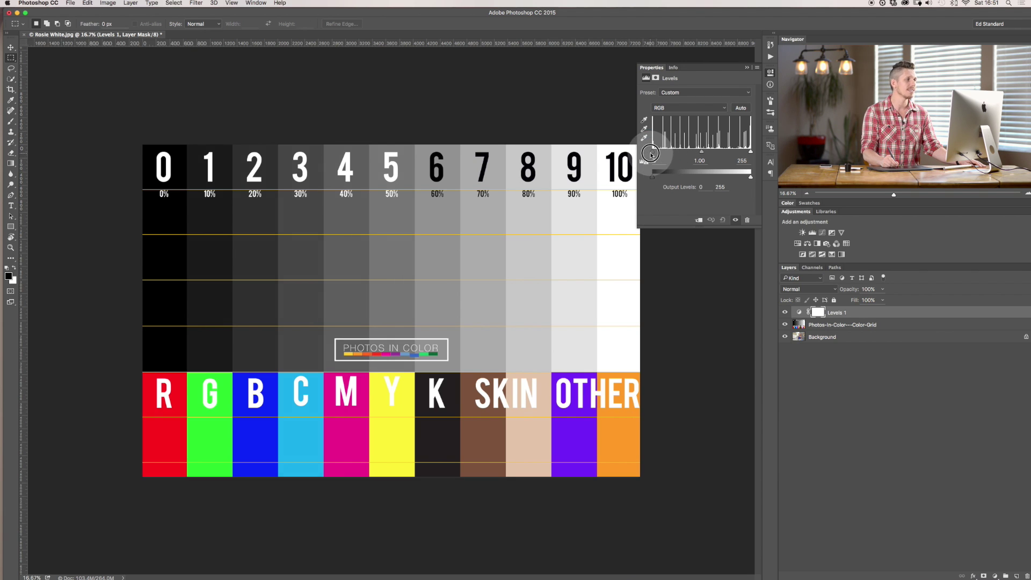
- Test black input values 82 and 45 on the colour chart, returning black to 0
drag(651, 155, 690, 156)
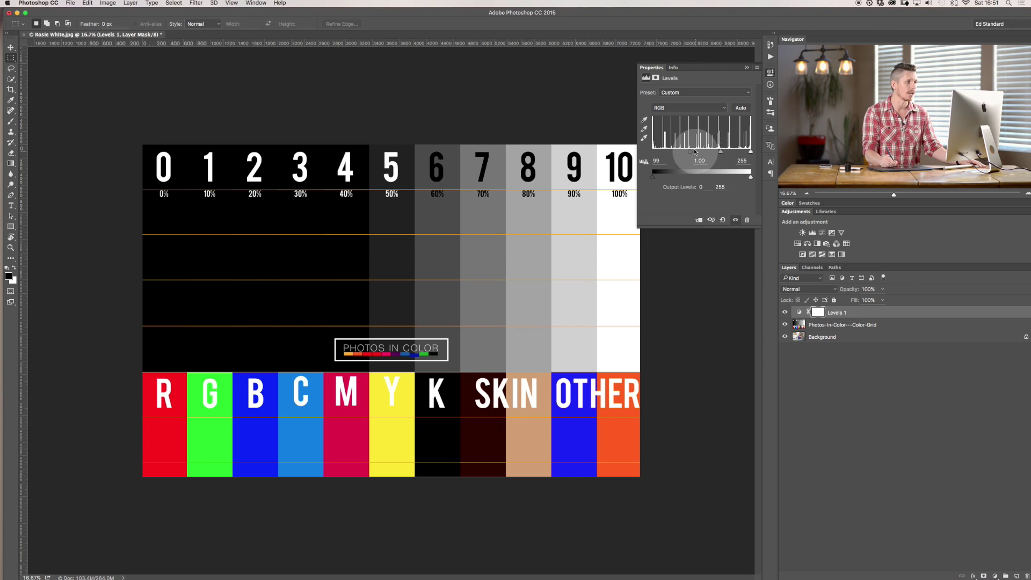
drag(685, 153, 652, 153)
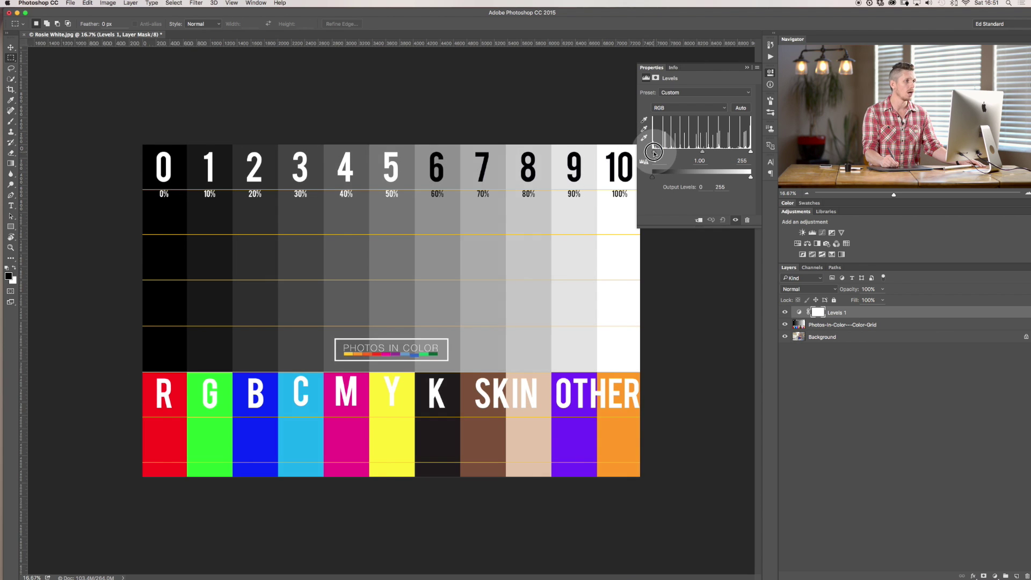
drag(647, 156, 671, 154)
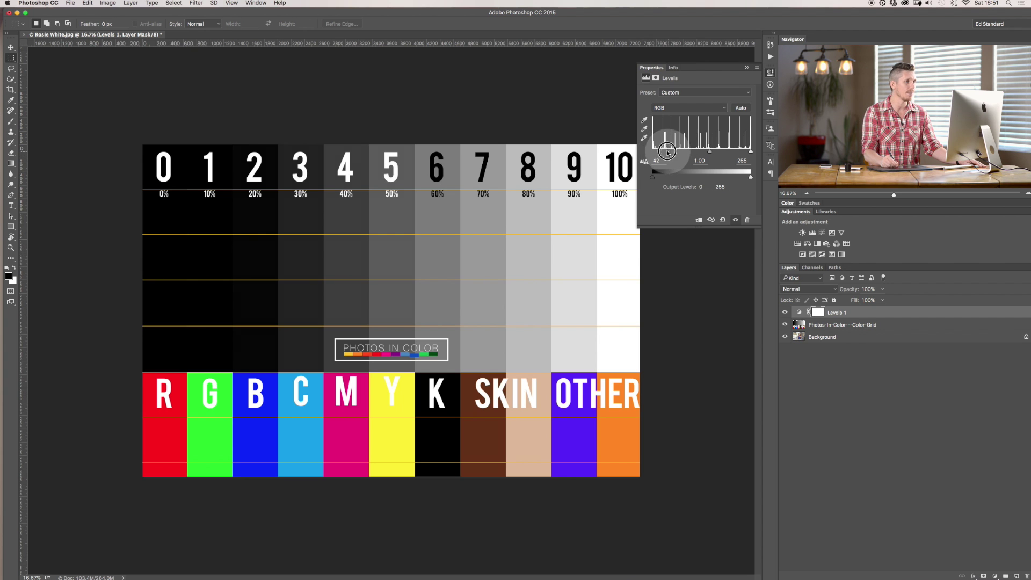
drag(668, 152, 617, 151)
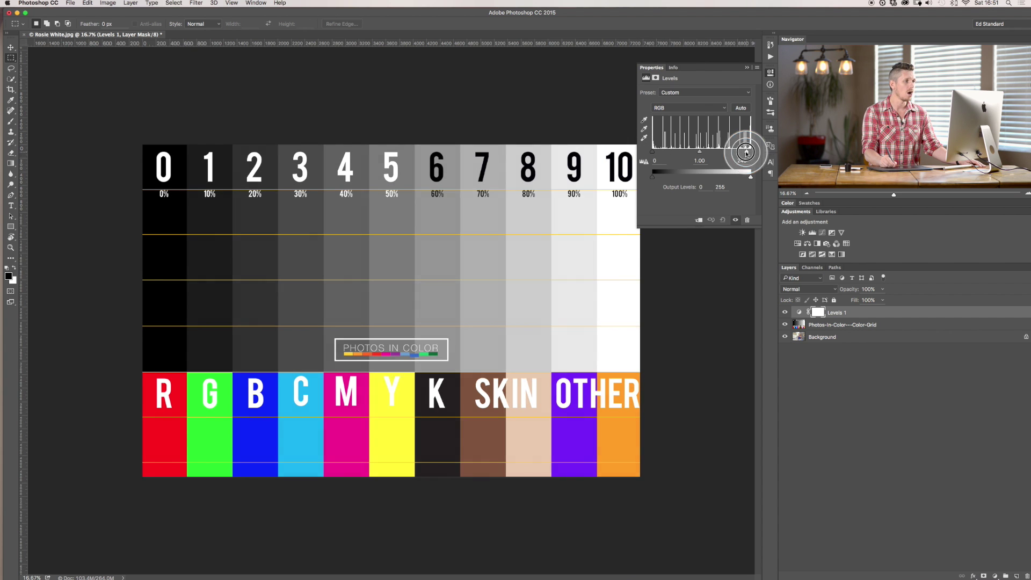
- Test the white input and midtone slider, ending with white 255 and midtones at 1.03
mouse_move(745, 152)
mouse_down()
mouse_move(720, 154)
mouse_move(729, 153)
mouse_up()
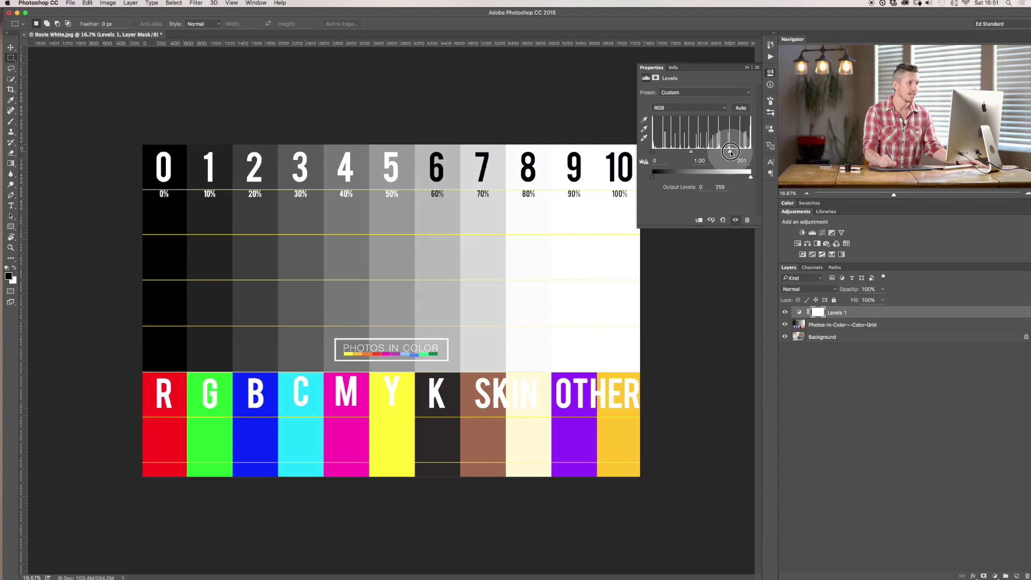
drag(730, 153, 755, 153)
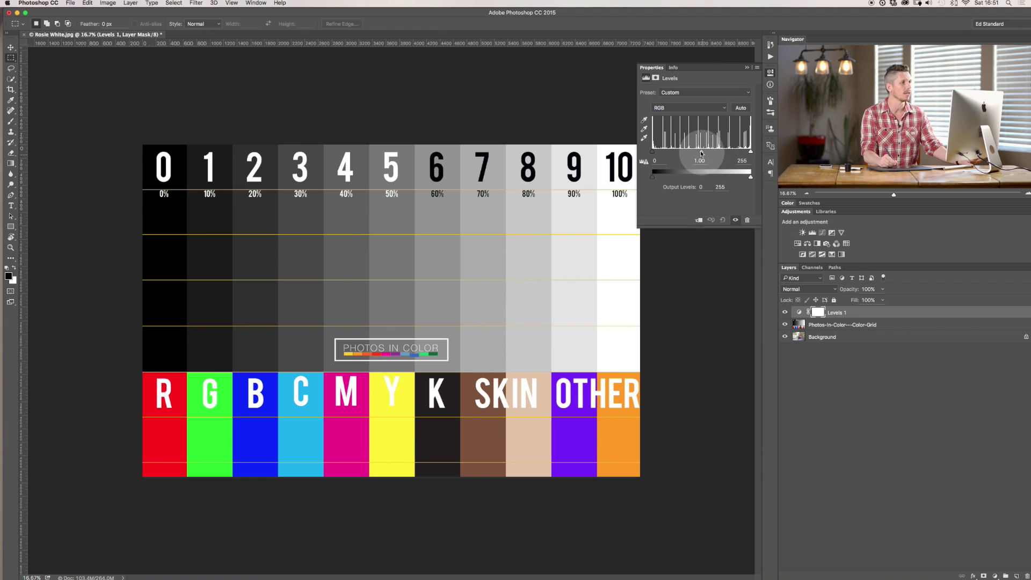
drag(700, 154, 683, 154)
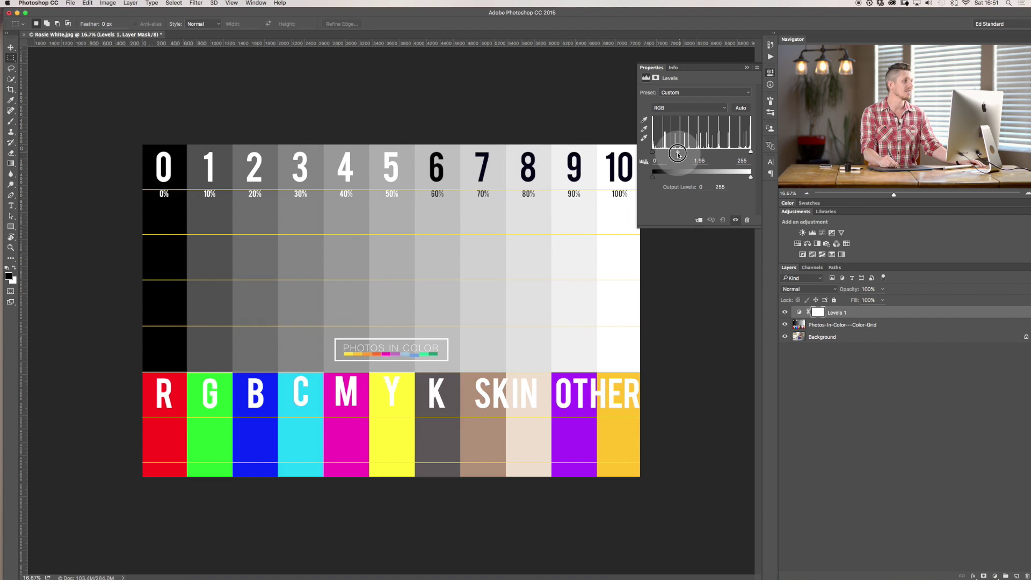
drag(677, 155, 675, 154)
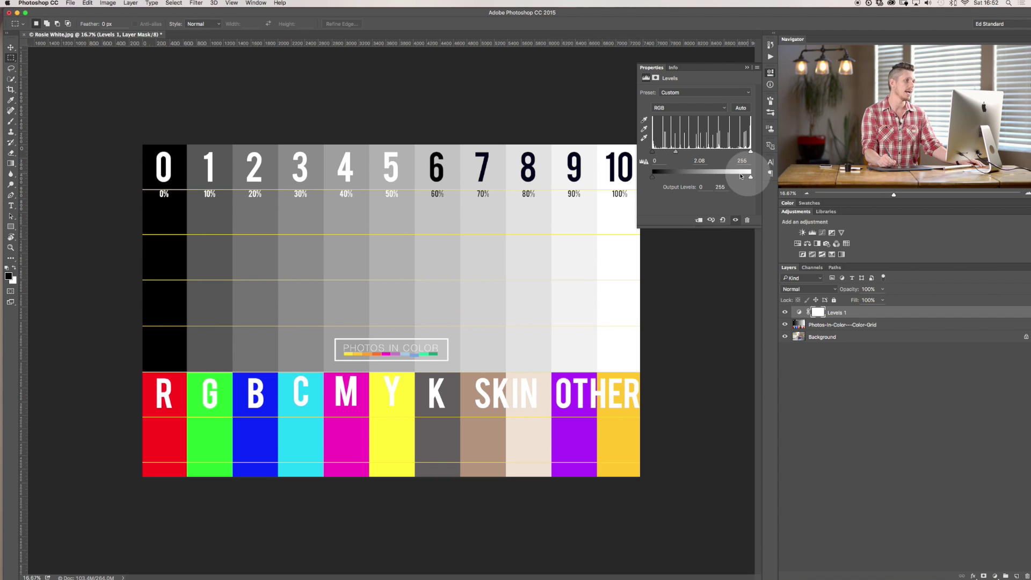
mouse_move(680, 155)
mouse_down()
mouse_move(728, 152)
mouse_move(678, 151)
mouse_move(700, 152)
mouse_up()
click(165, 299)
click(734, 158)
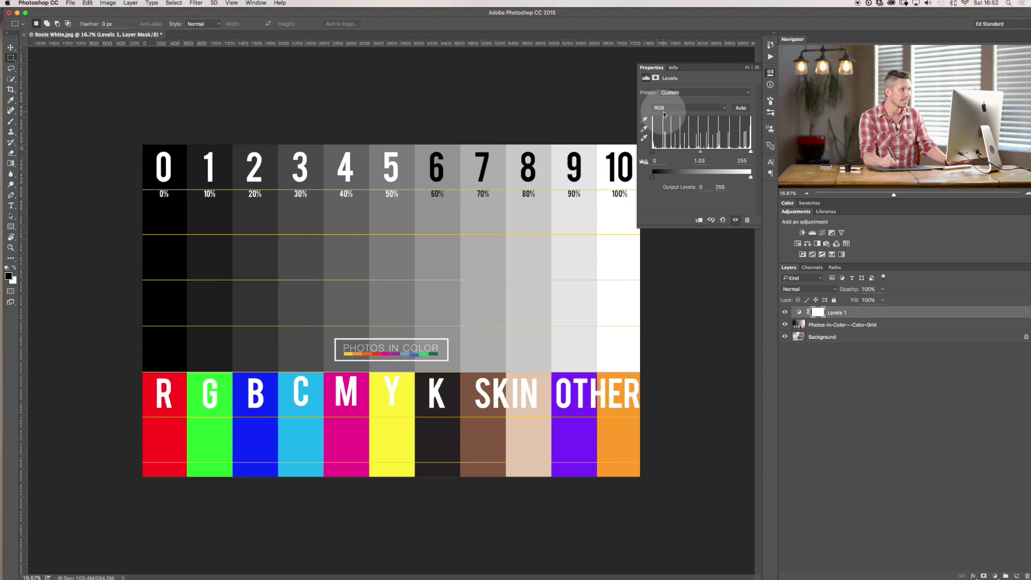
- Hide the colour grid, set input black to 24, and test output black around 20
click(785, 325)
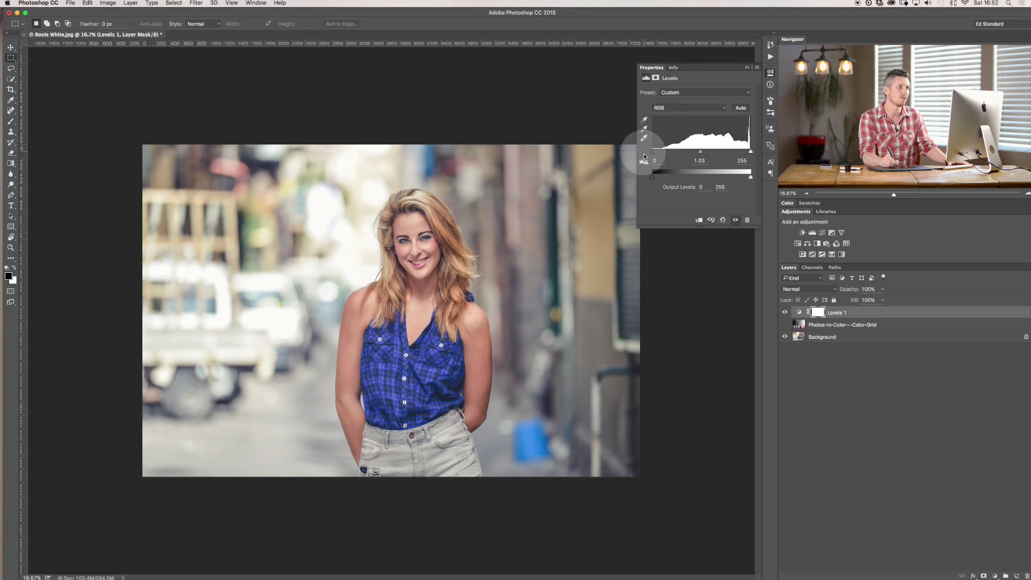
drag(660, 152, 661, 153)
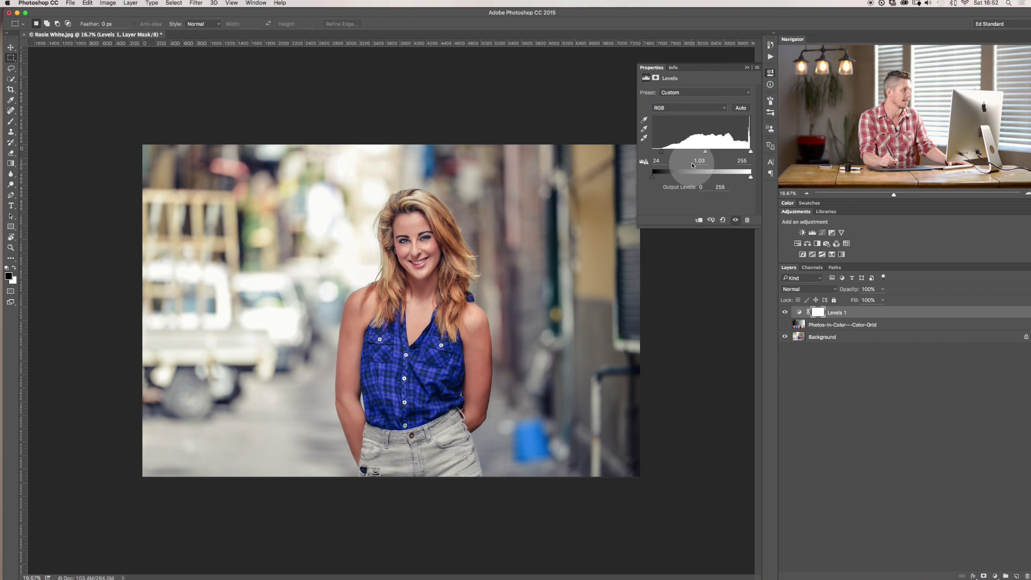
mouse_move(650, 178)
mouse_down()
mouse_move(661, 173)
mouse_move(652, 179)
mouse_up()
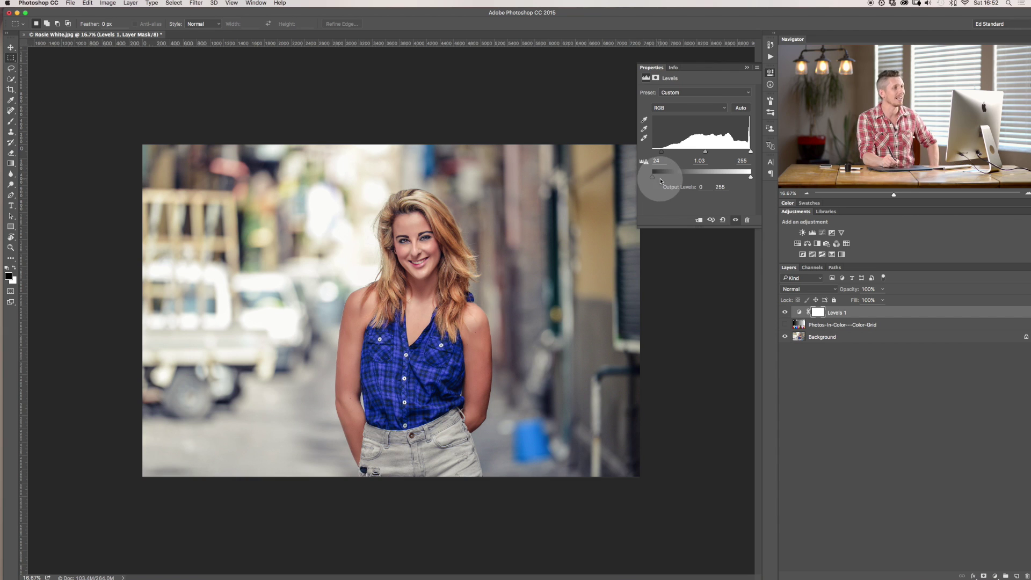
drag(653, 178, 660, 180)
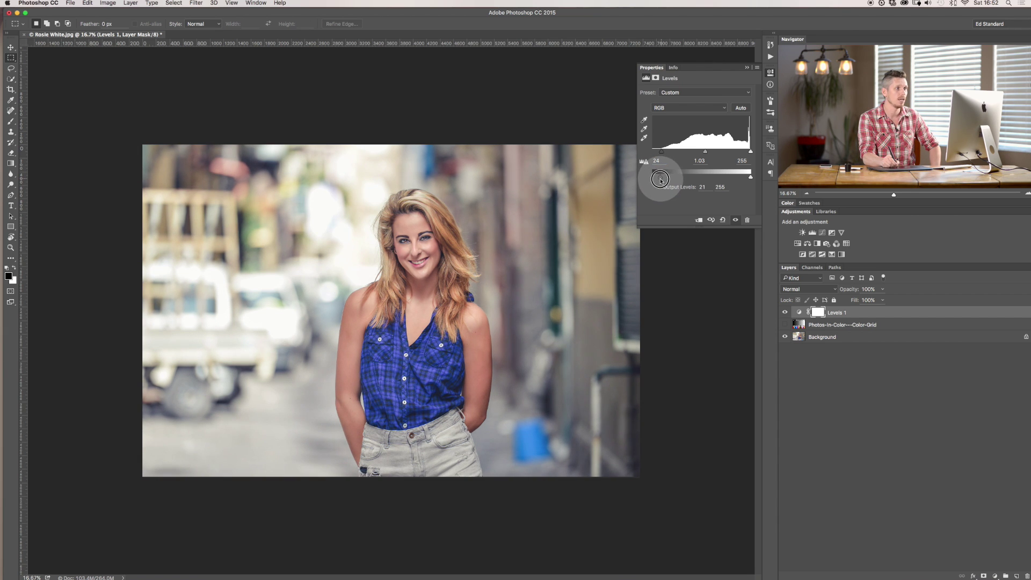
drag(661, 179, 659, 179)
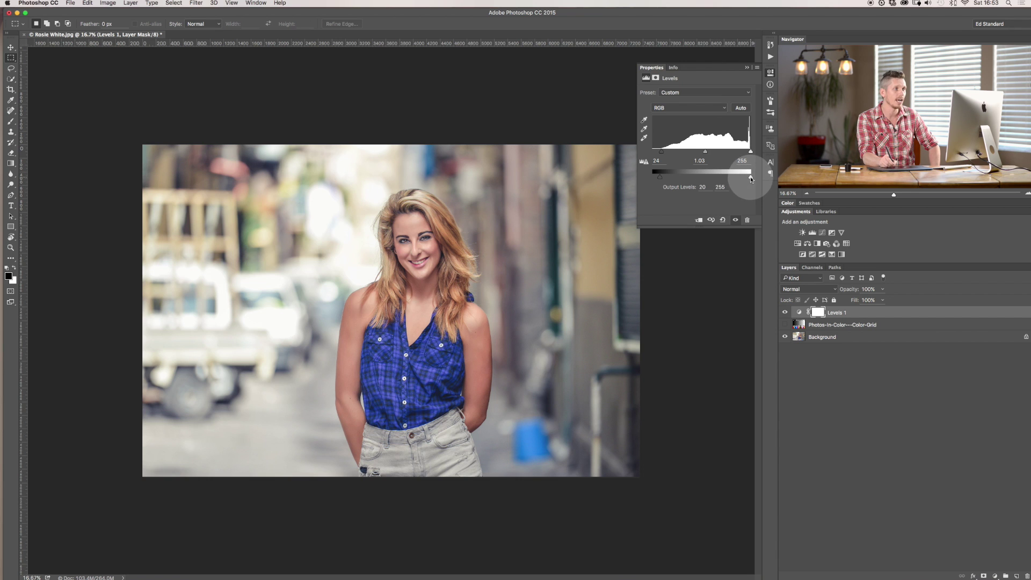
- Test output white at 218, then reset output levels to 0 and 255 and show the grid
drag(750, 176, 744, 179)
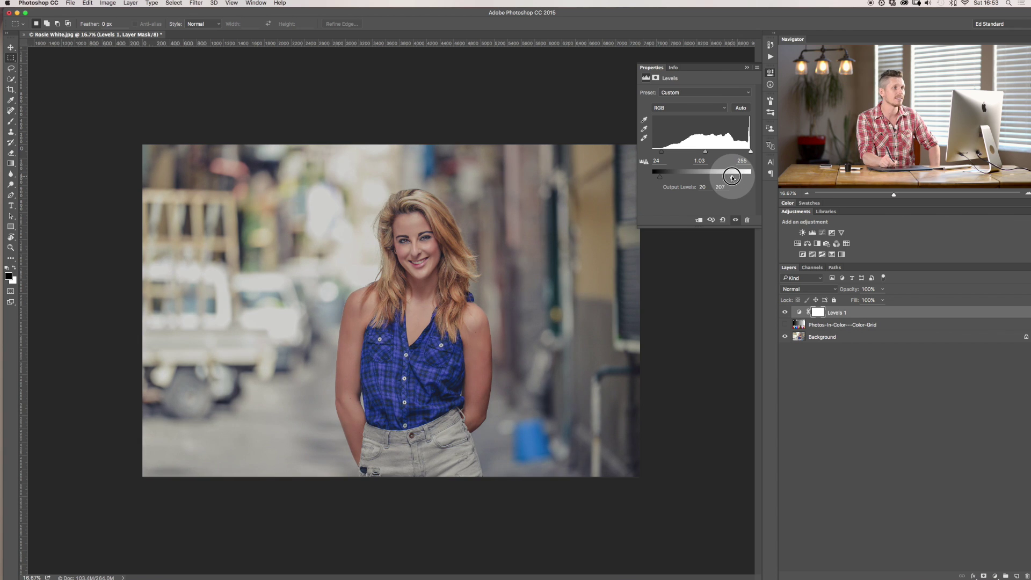
drag(728, 178, 736, 178)
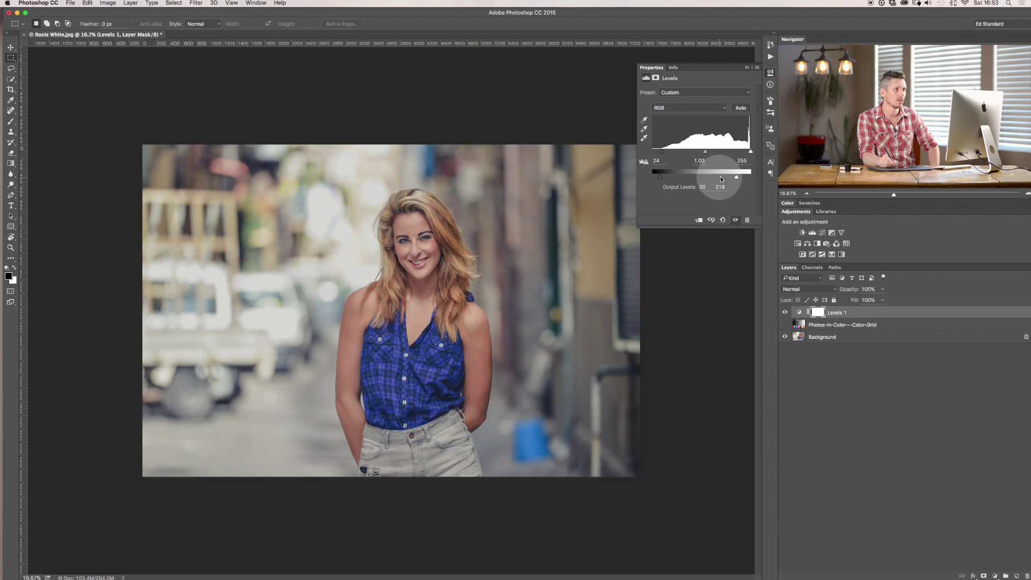
drag(737, 177, 751, 176)
drag(660, 178, 651, 177)
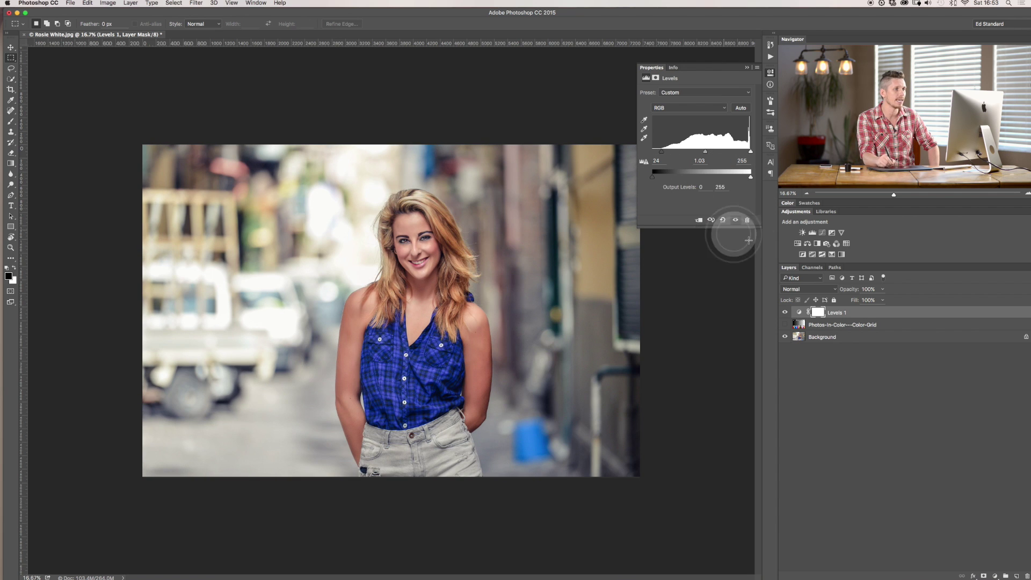
click(786, 324)
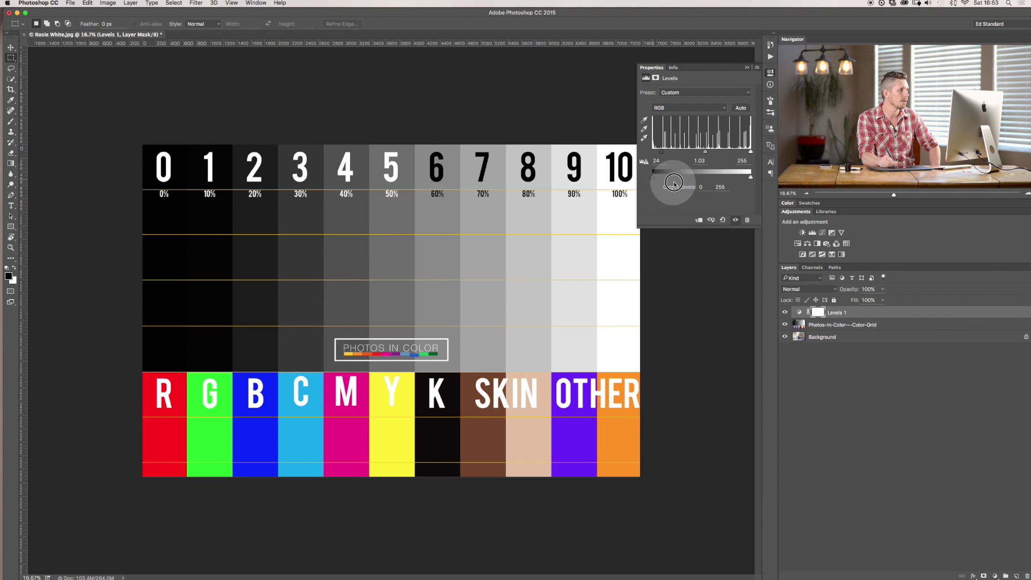
- Test output black and white levels on the colour chart, restoring them to 0 and 255
drag(653, 178, 671, 179)
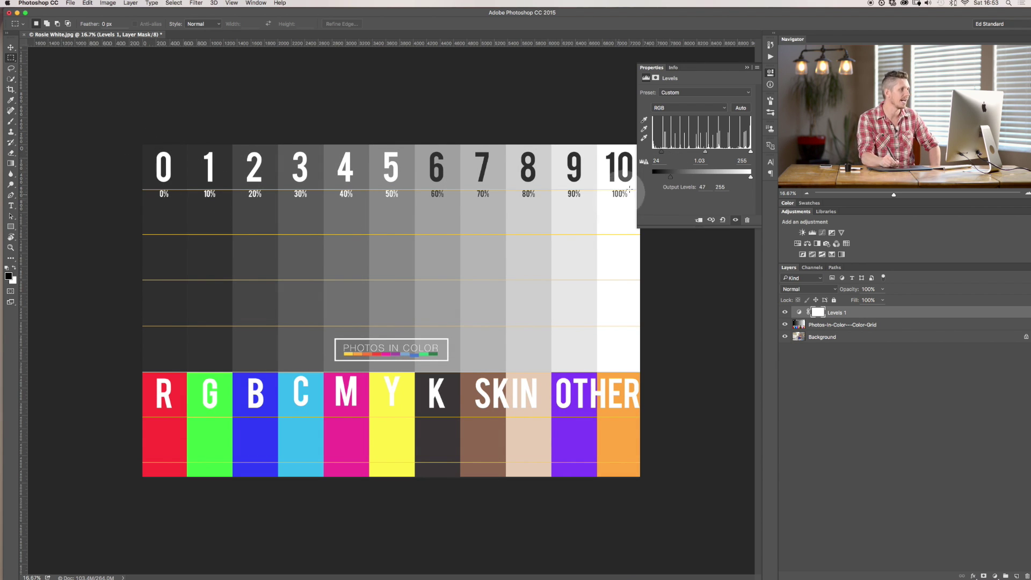
drag(665, 180, 652, 179)
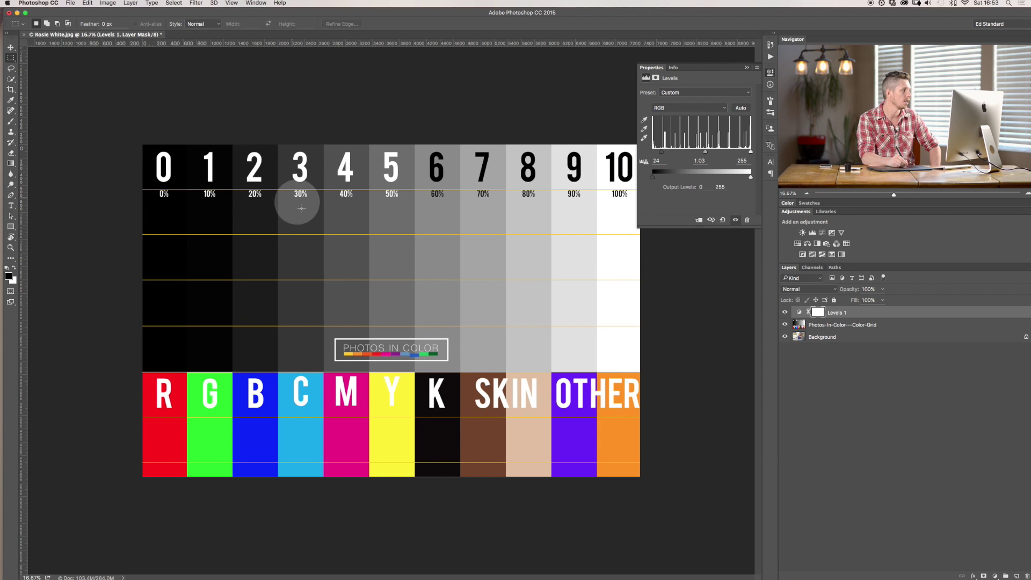
drag(653, 178, 669, 179)
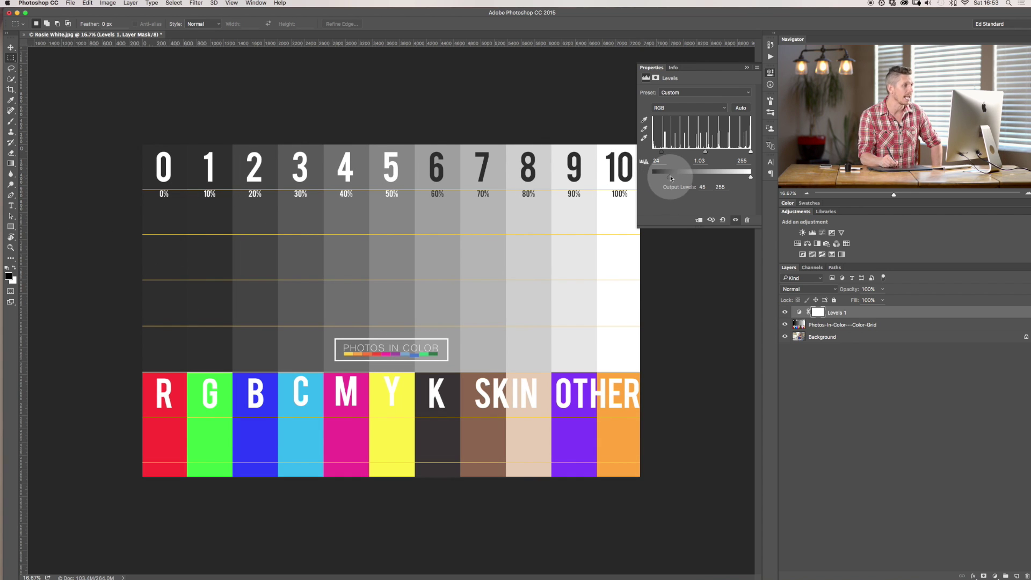
drag(670, 177, 652, 178)
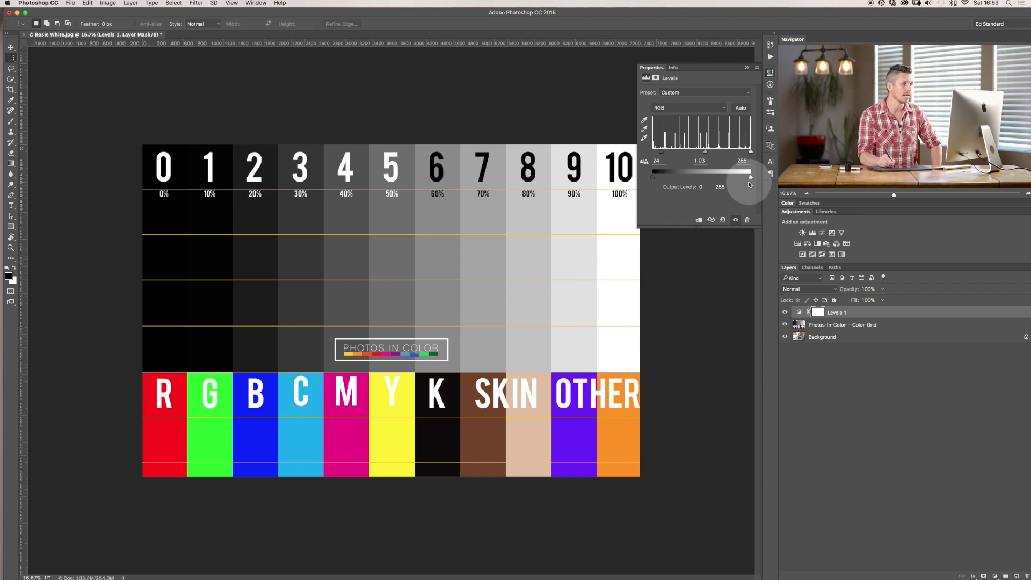
mouse_move(750, 177)
mouse_down()
mouse_move(722, 178)
mouse_move(750, 177)
mouse_up()
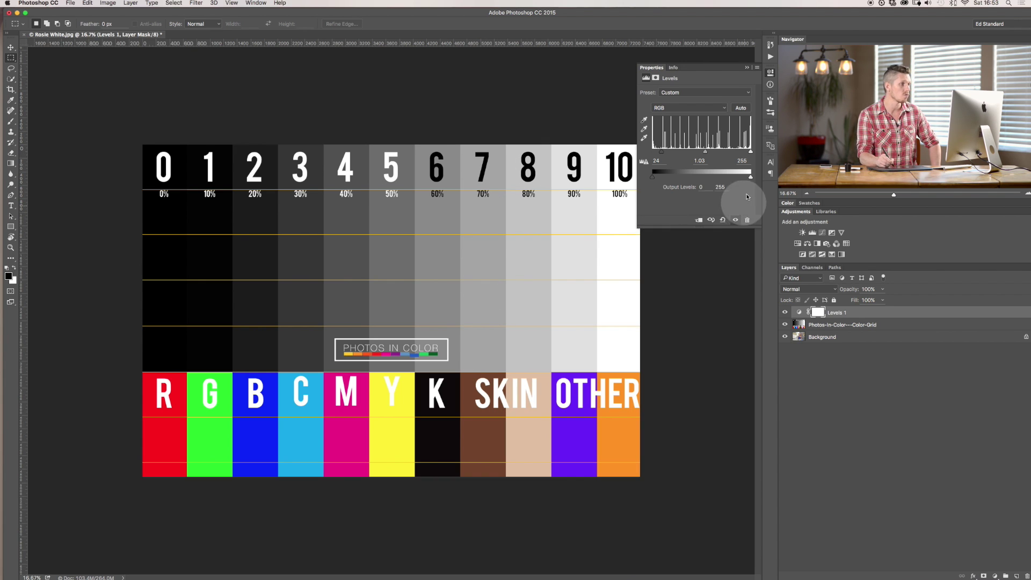
drag(750, 177, 727, 177)
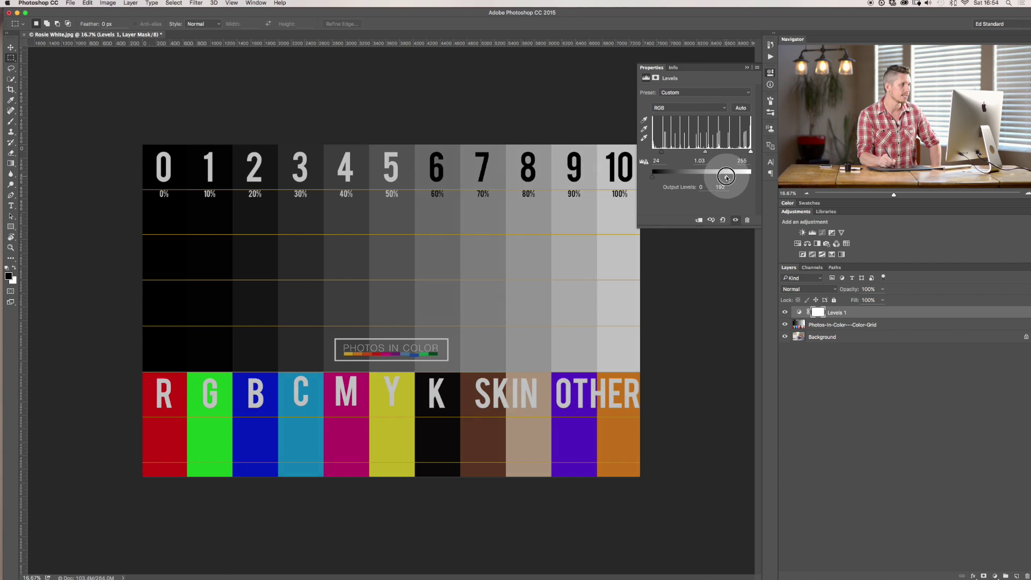
drag(728, 177, 751, 177)
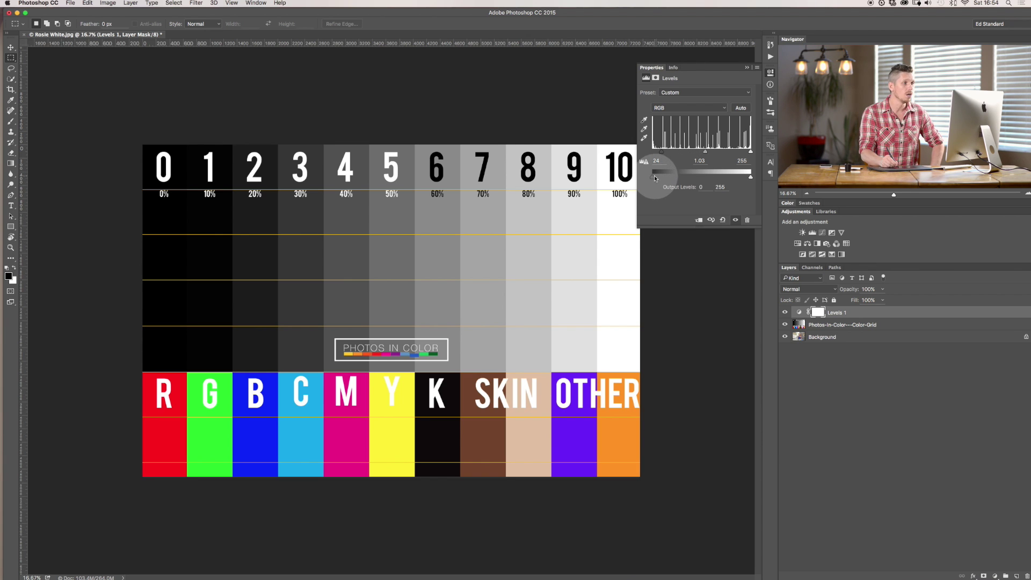
- Set output levels to 40 and 203, then test and reset input levels to 0 and 255
drag(655, 178, 667, 177)
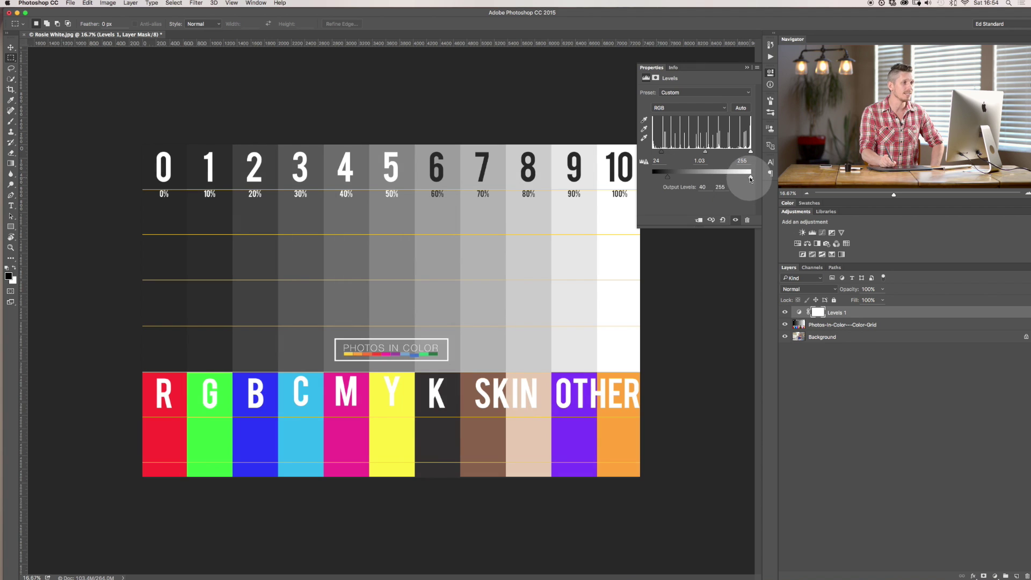
drag(751, 179, 731, 178)
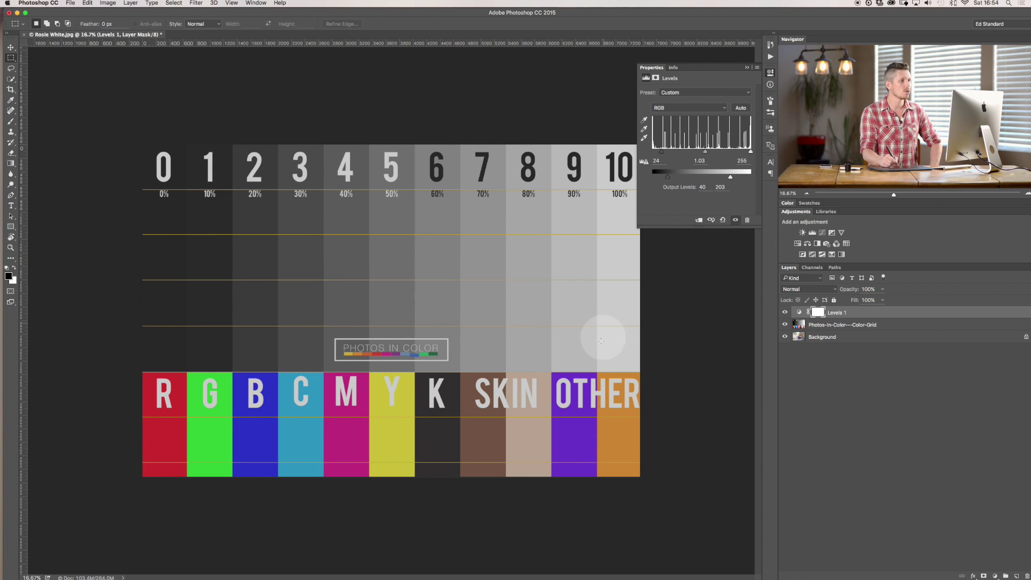
drag(661, 152, 680, 153)
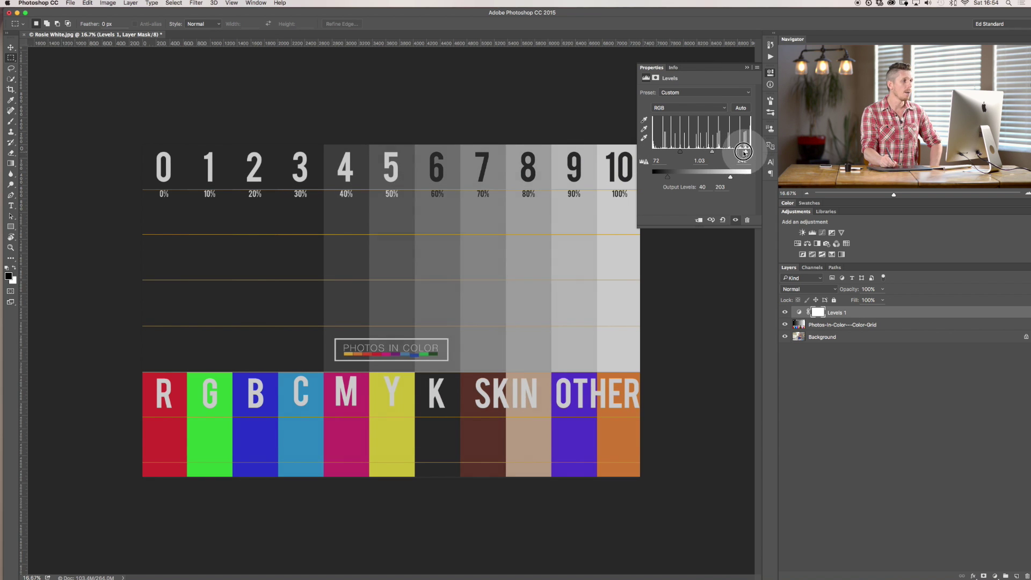
mouse_move(744, 152)
mouse_down()
mouse_move(707, 152)
mouse_move(751, 153)
mouse_up()
drag(680, 153, 640, 152)
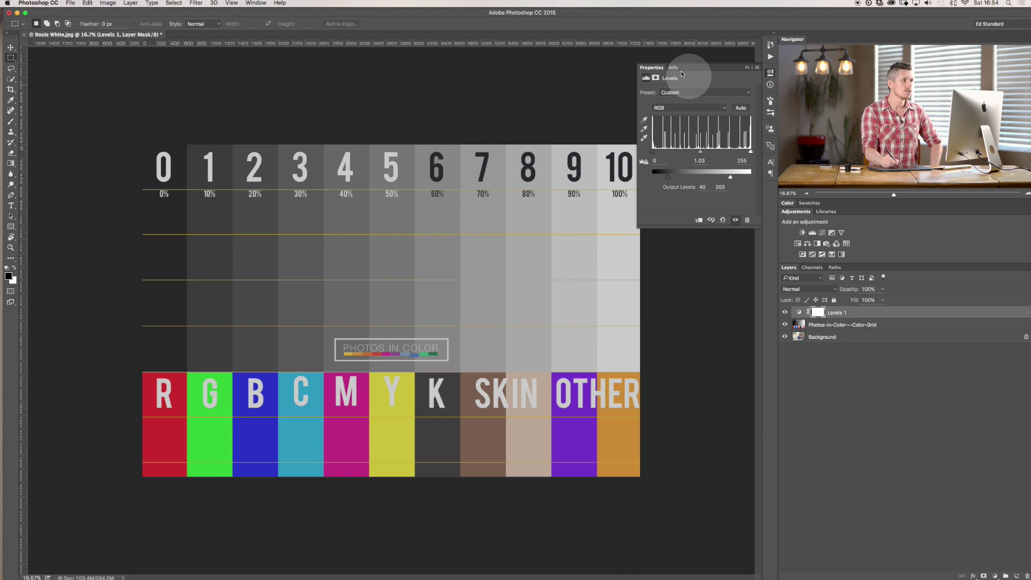
- Hide the colour grid, try input black 28 on the portrait, and return output white to 255
click(786, 326)
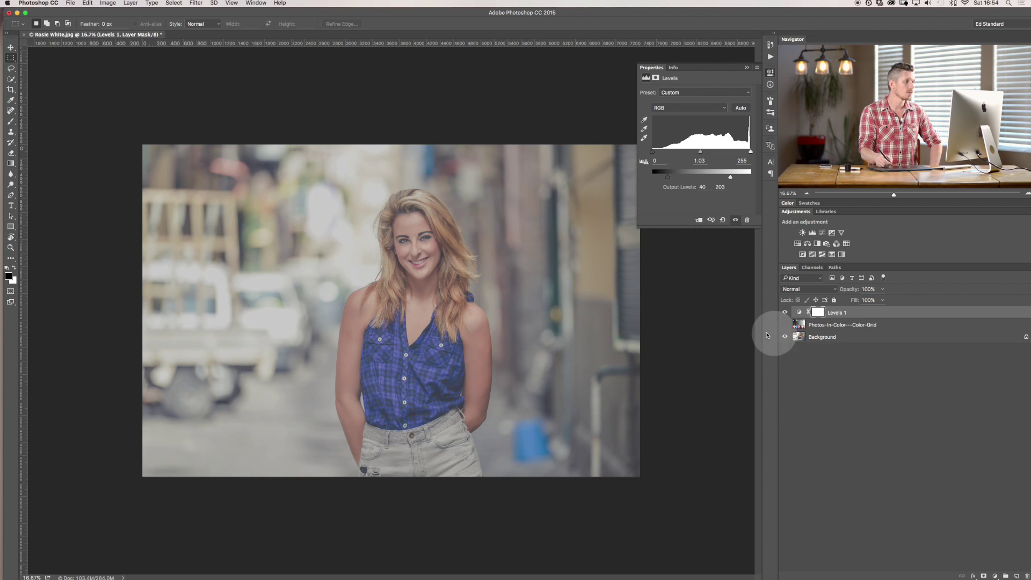
mouse_move(668, 177)
mouse_down()
mouse_move(651, 179)
mouse_move(668, 178)
mouse_up()
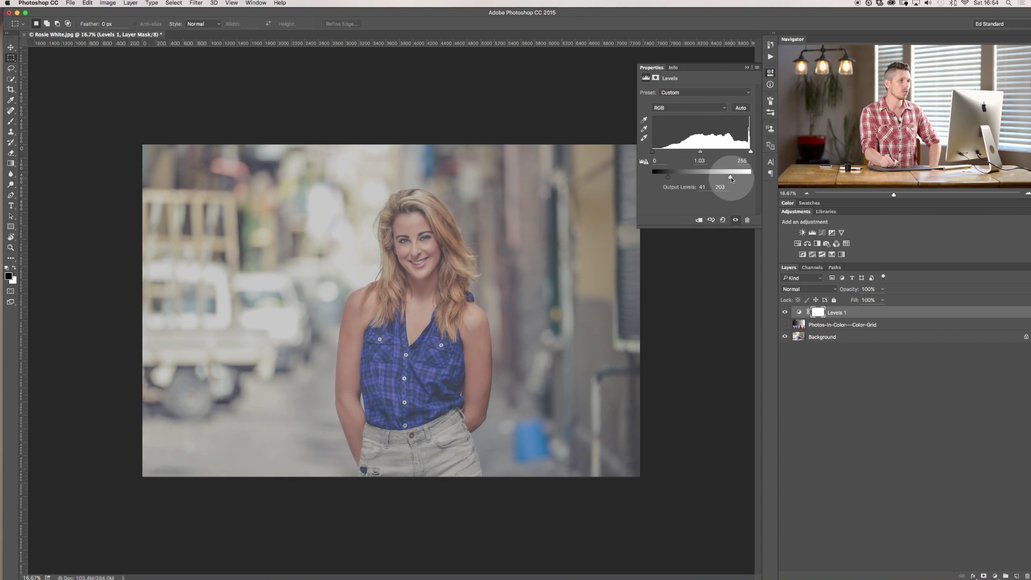
drag(731, 179, 734, 152)
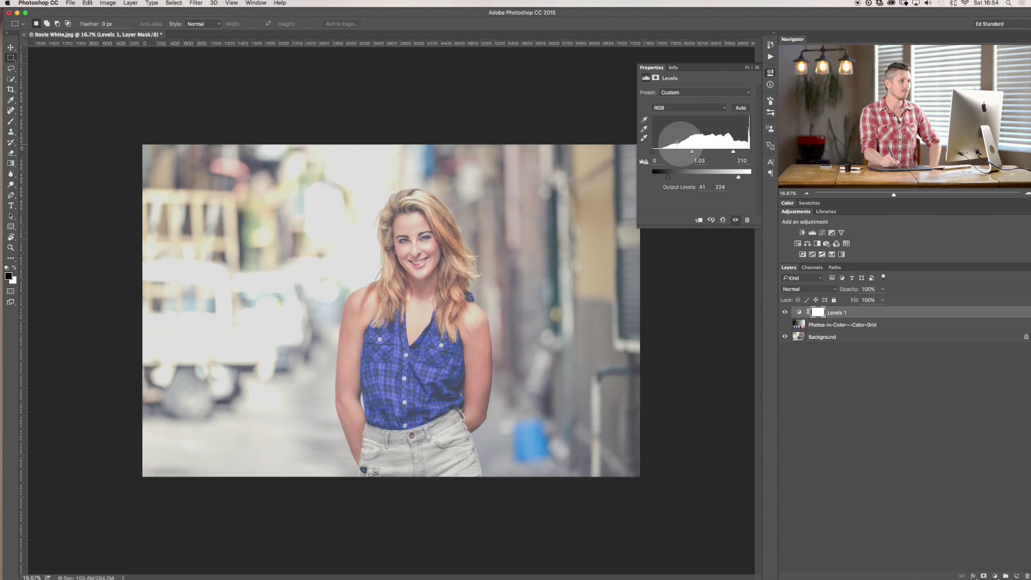
drag(652, 151, 697, 156)
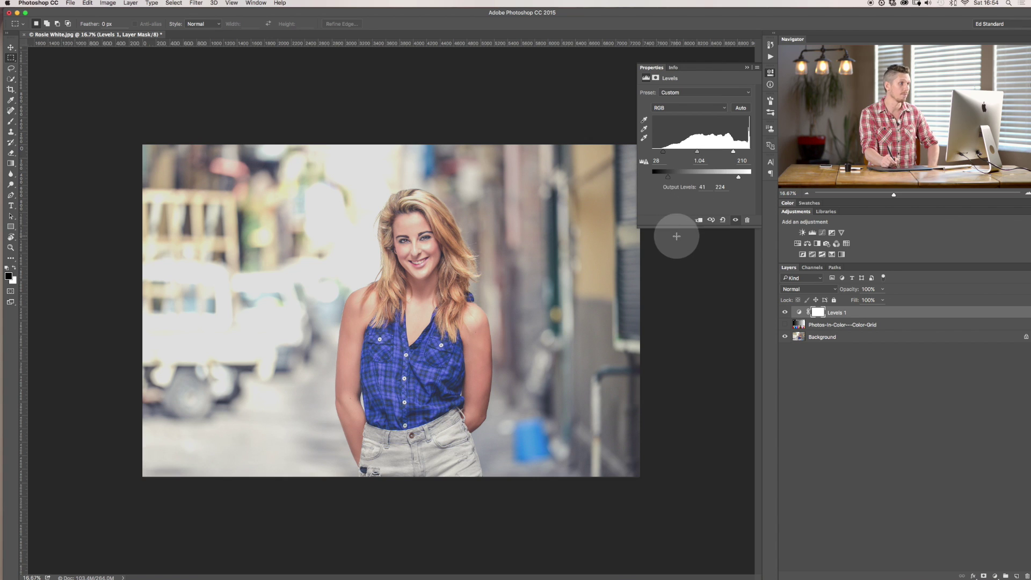
drag(663, 155, 652, 177)
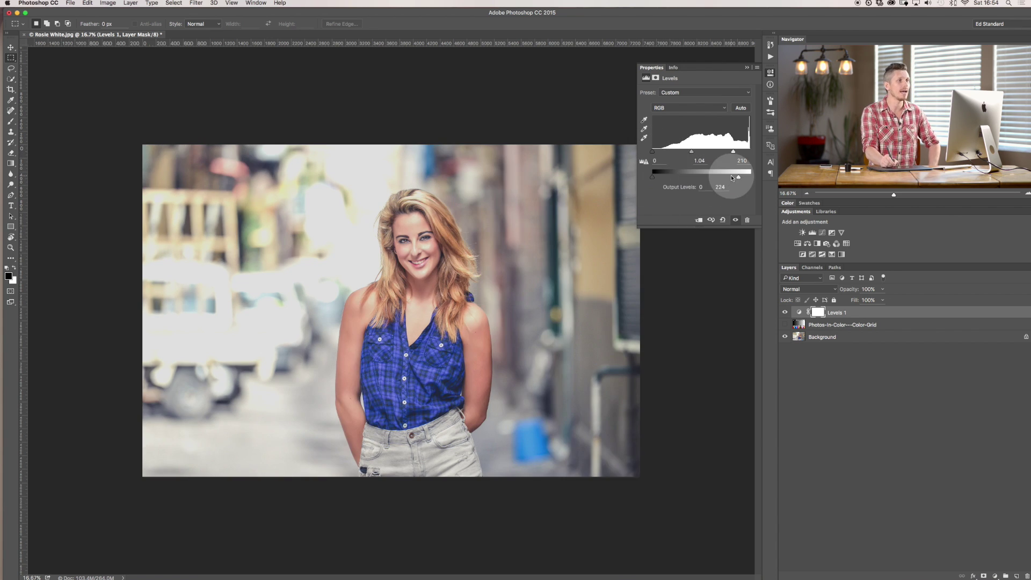
drag(738, 177, 752, 152)
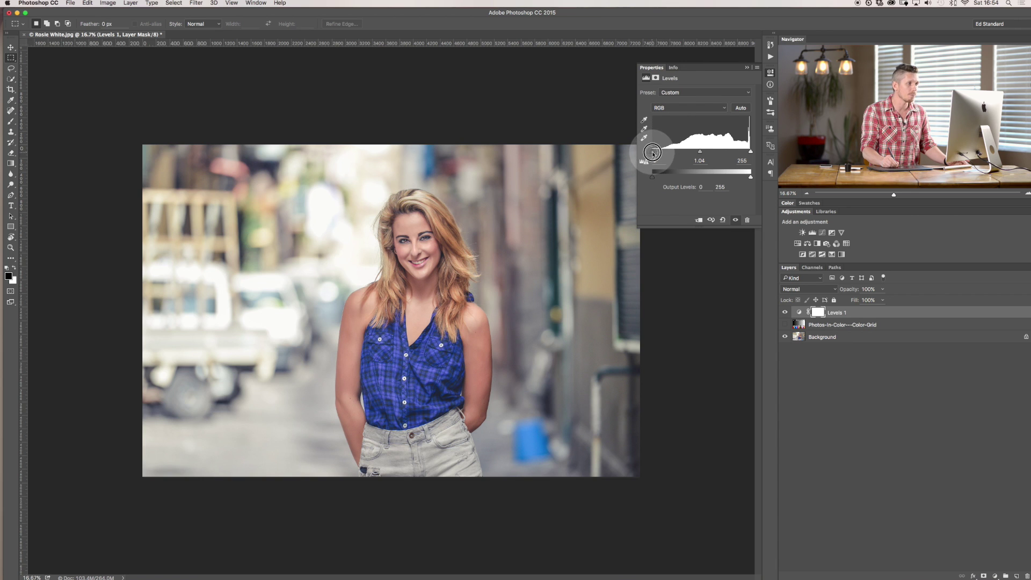
- Drag the composite RGB input sliders to black 18, white 246 and midtone 1.12
drag(653, 153, 659, 152)
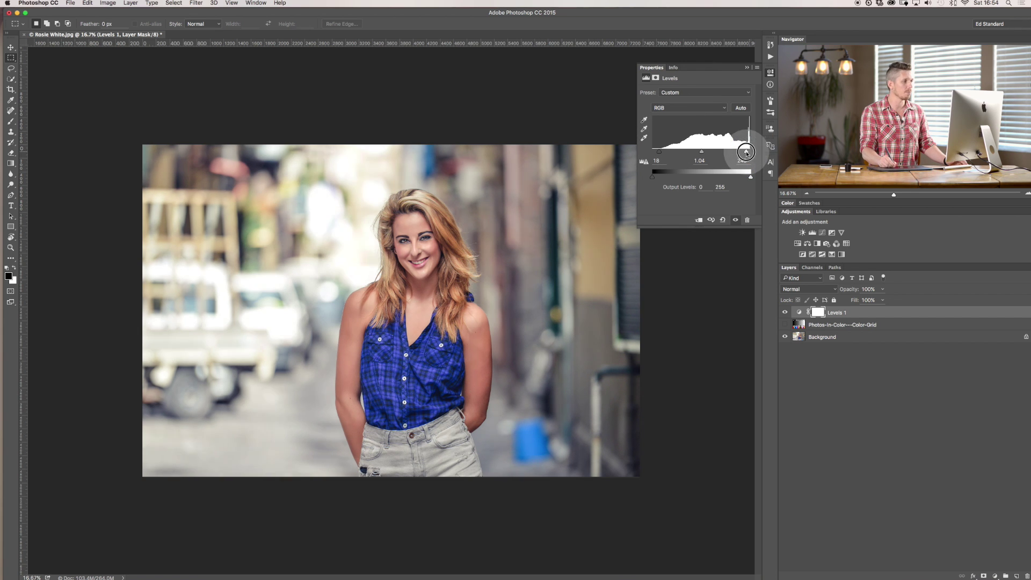
drag(749, 153, 747, 152)
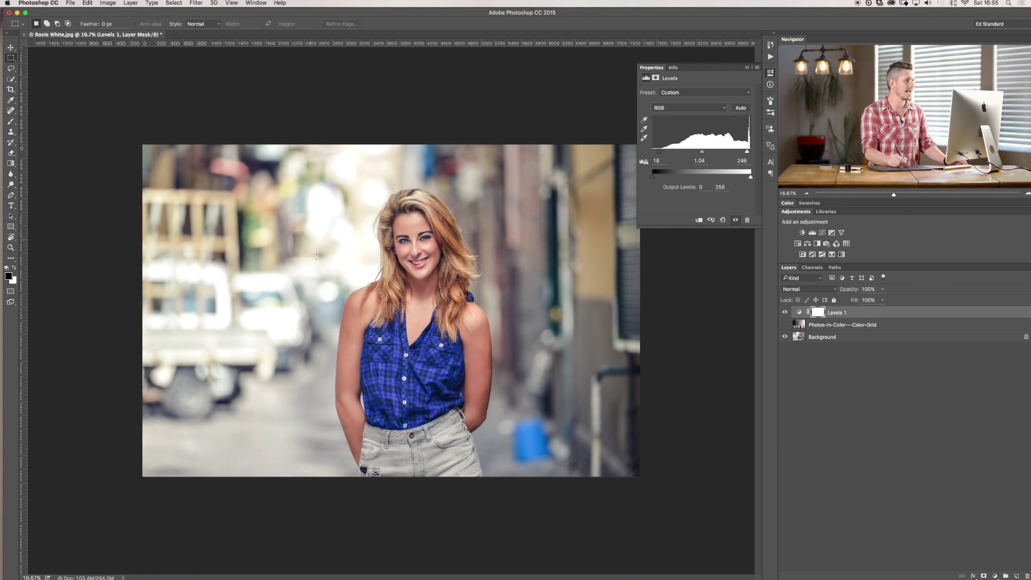
click(699, 157)
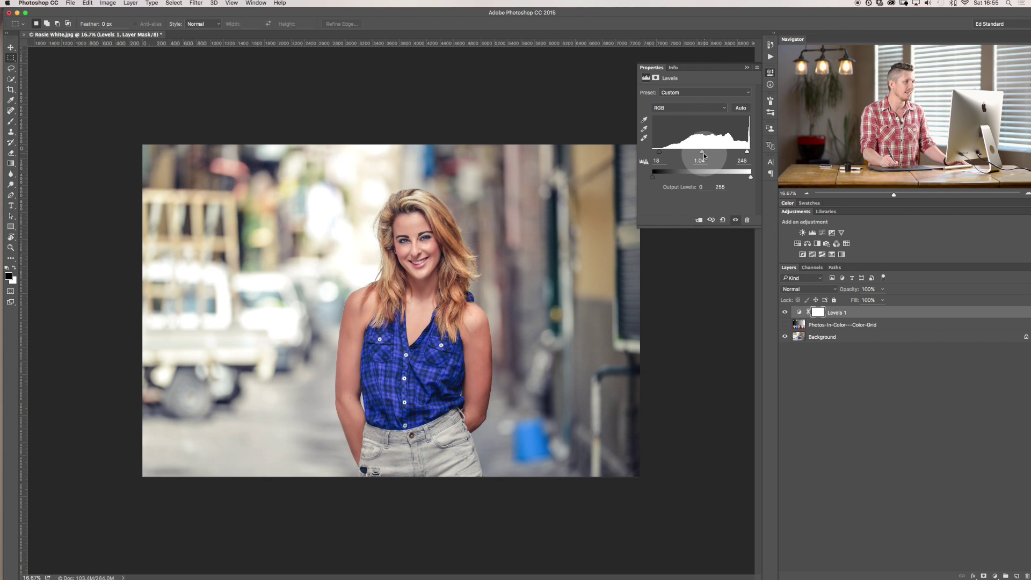
drag(701, 153, 700, 152)
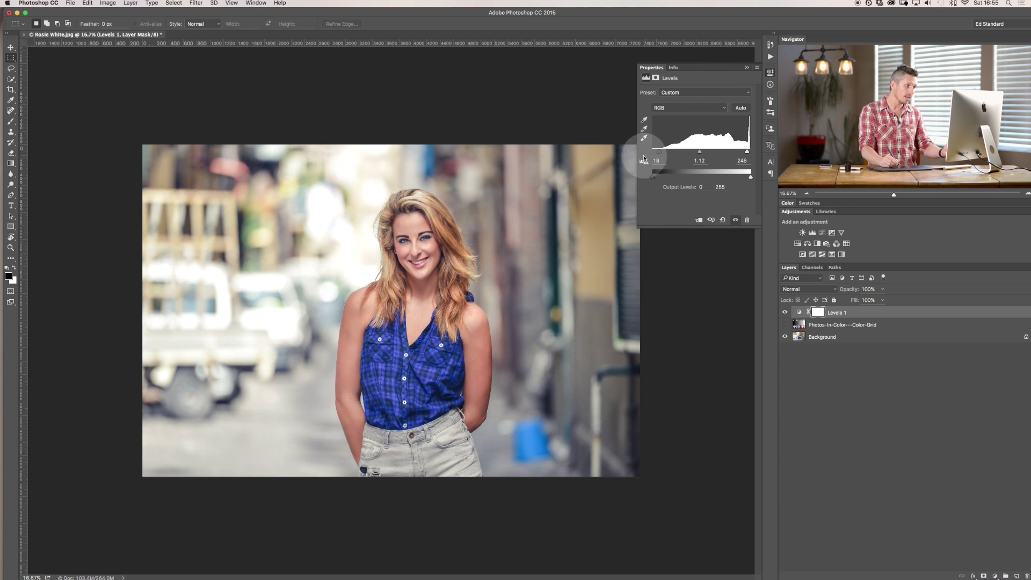
- Switch Levels to the Red channel, keeping its black input at 0
click(700, 108)
click(697, 114)
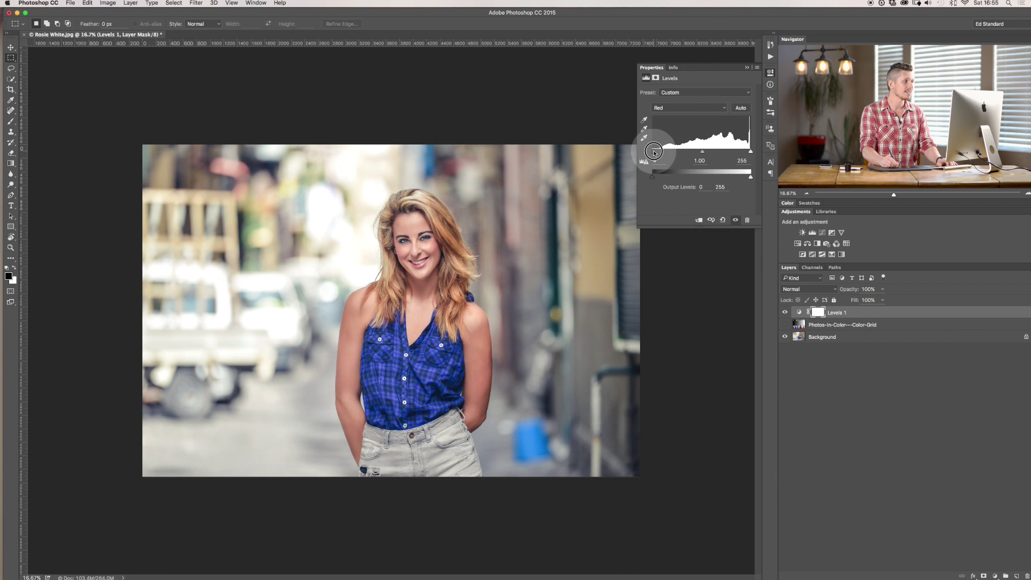
drag(669, 153, 648, 151)
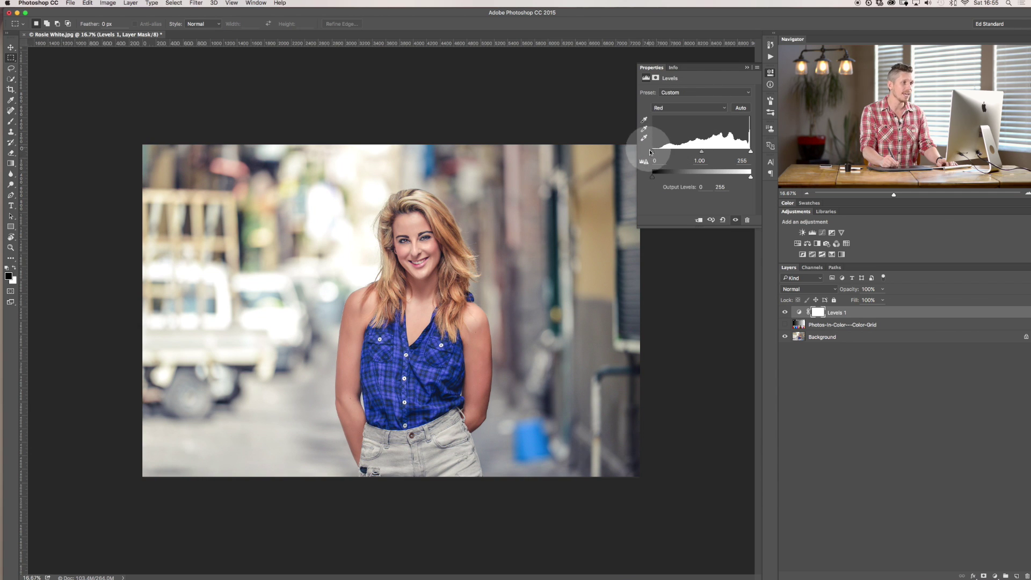
drag(653, 153, 587, 159)
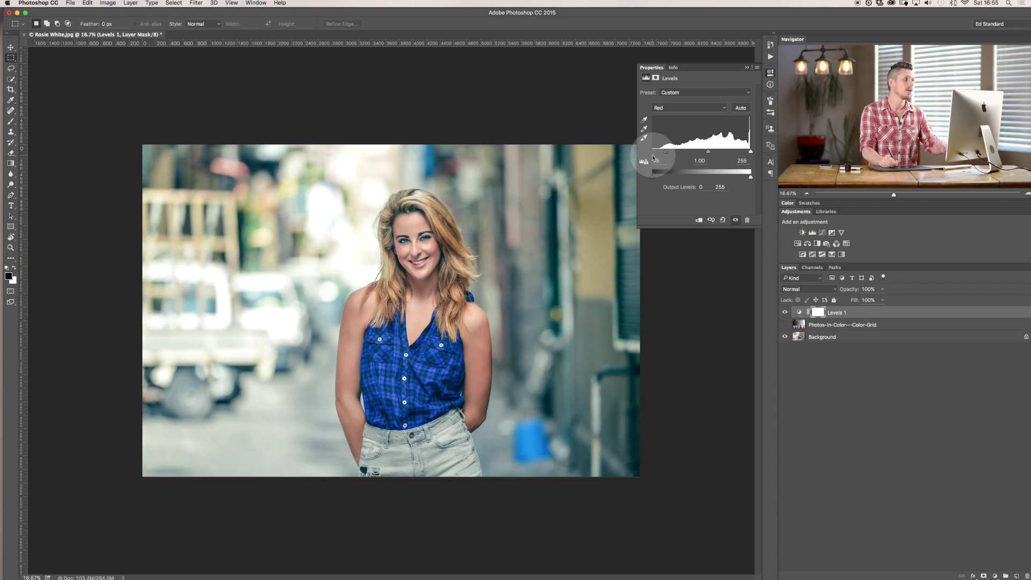
drag(667, 154, 651, 154)
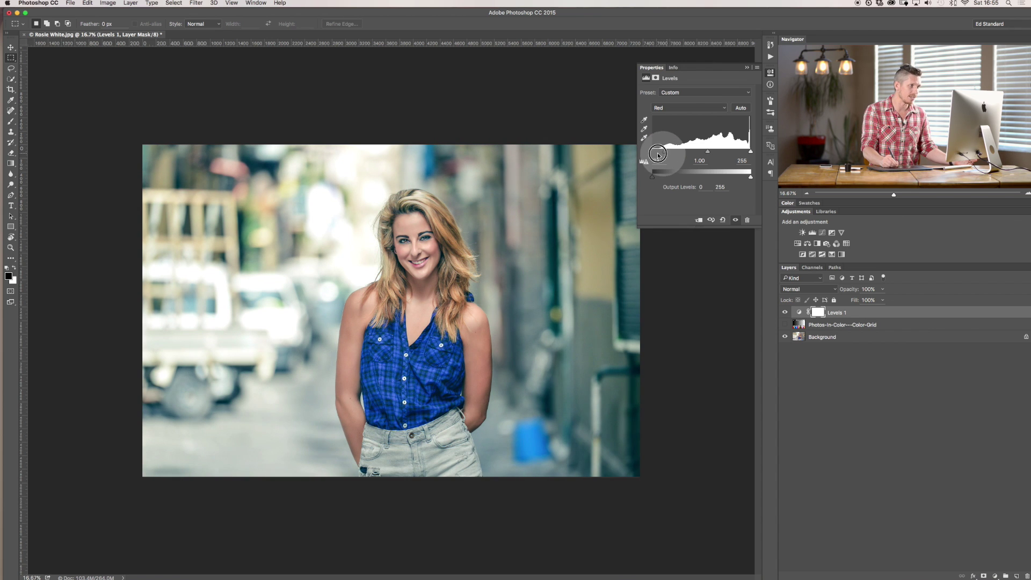
- Set the Red midtone to 1.24 and raise the Red output black to 33
drag(747, 154, 752, 178)
drag(653, 178, 694, 153)
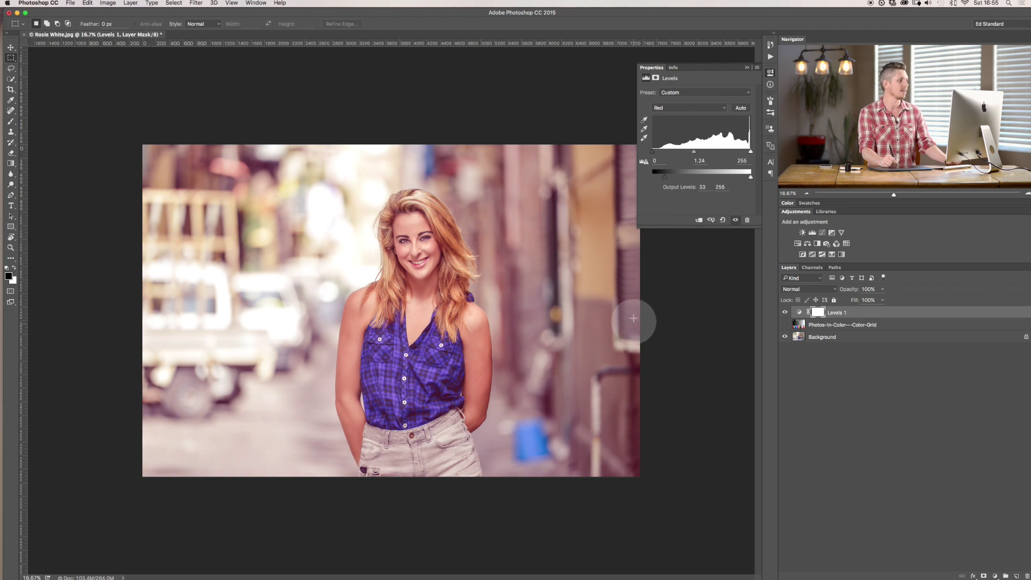
click(683, 108)
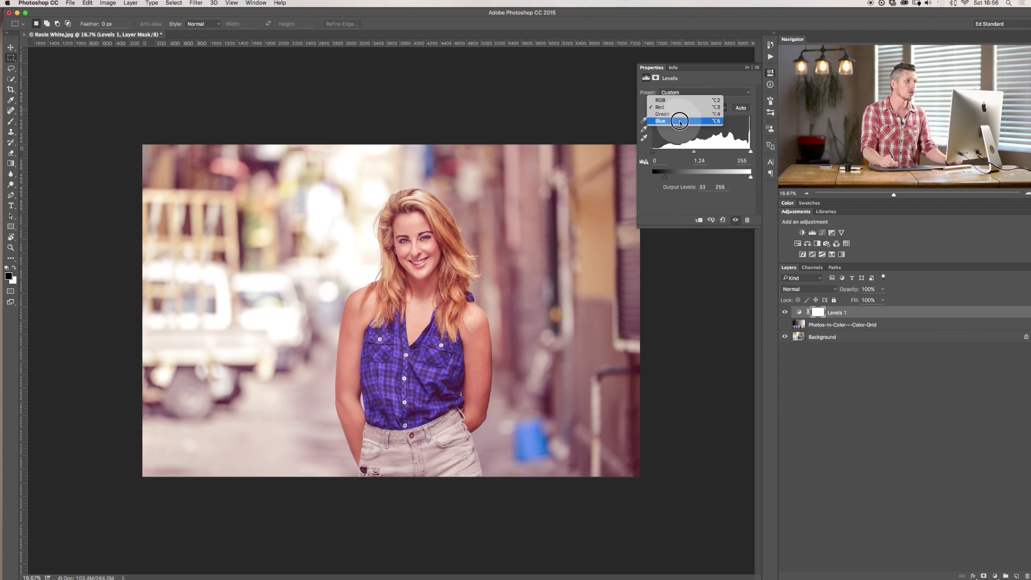
- Set the Blue channel to a 0.90 midtone and a 249 white input
click(681, 121)
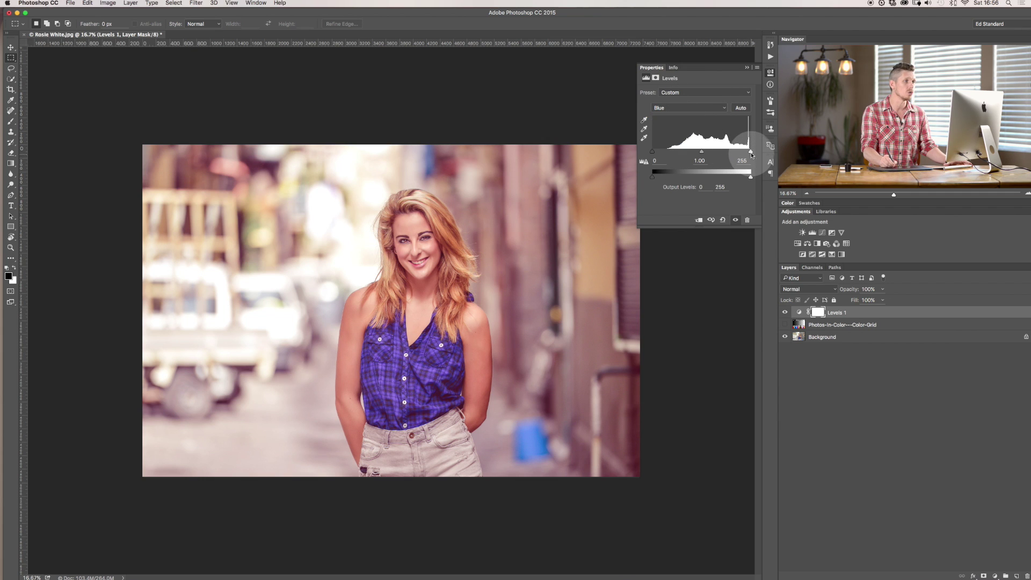
drag(750, 153, 750, 153)
mouse_move(652, 152)
mouse_down()
mouse_move(666, 154)
mouse_move(652, 153)
mouse_up()
drag(751, 153, 740, 155)
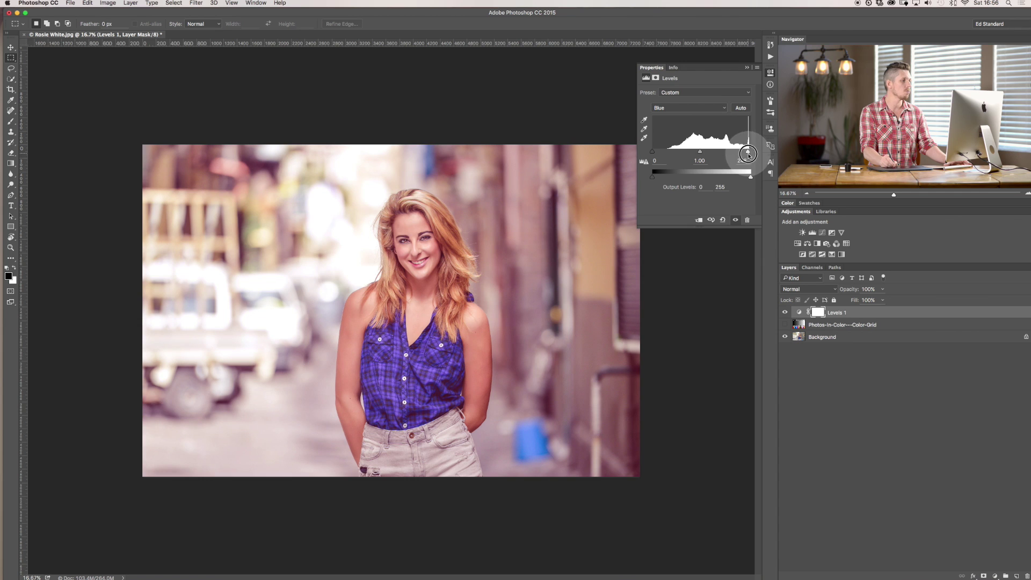
drag(702, 155, 699, 155)
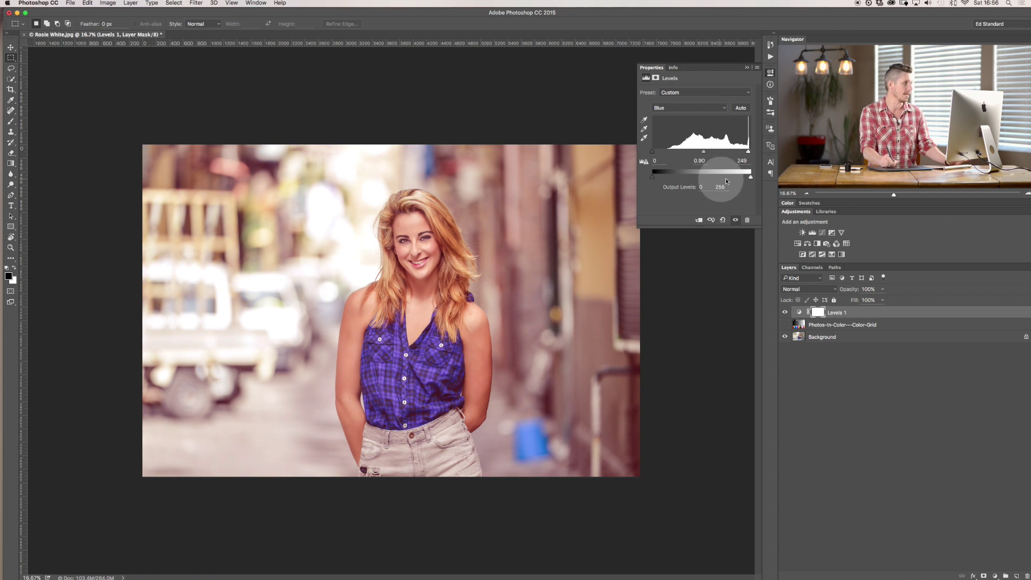
mouse_move(750, 177)
mouse_down()
mouse_move(735, 181)
mouse_move(751, 177)
mouse_up()
- On the Green channel, raise the output black to 7
click(700, 109)
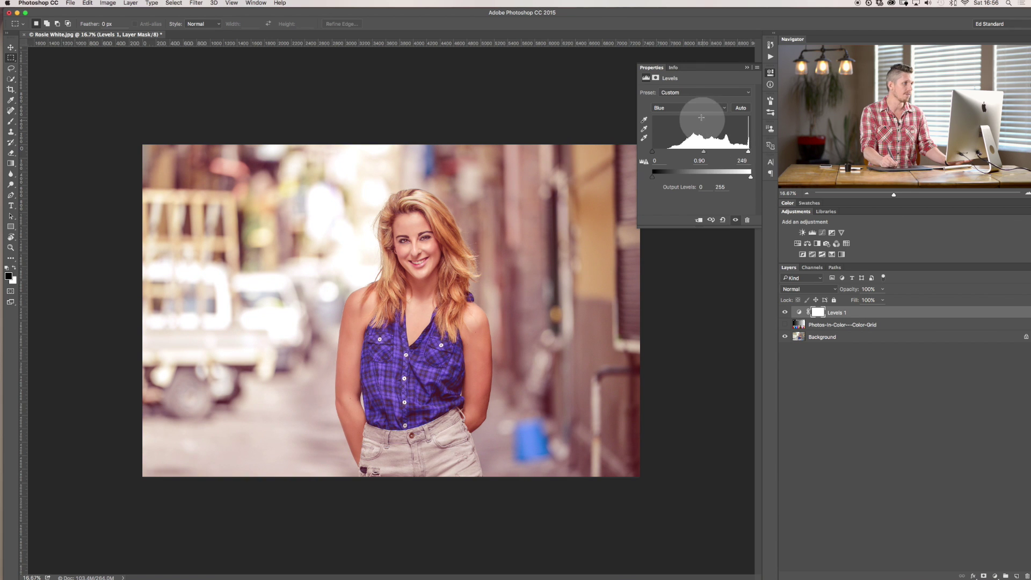
click(701, 101)
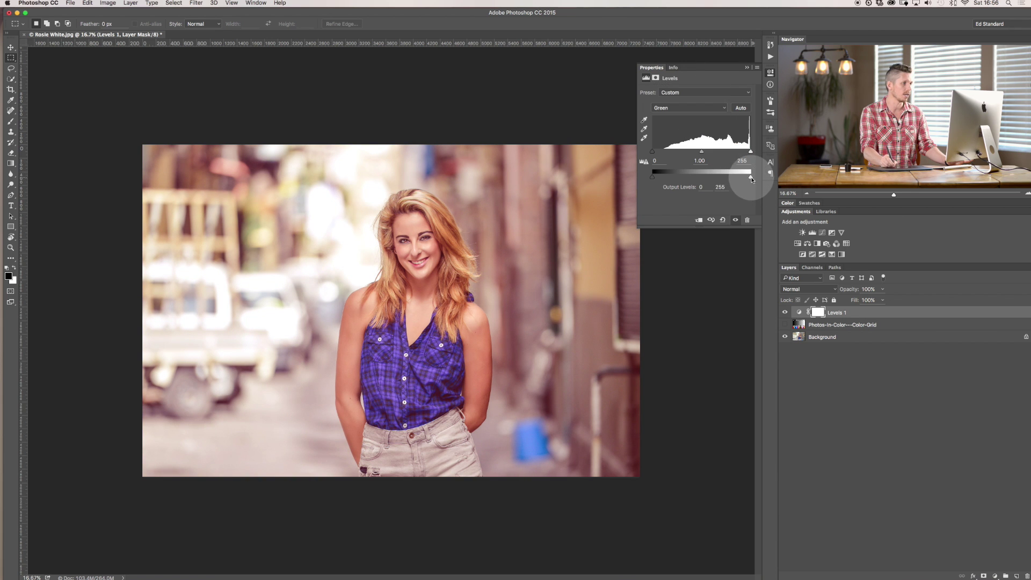
mouse_move(750, 177)
mouse_down()
mouse_move(733, 177)
mouse_move(750, 176)
mouse_up()
mouse_move(653, 177)
mouse_down()
mouse_move(664, 177)
mouse_move(654, 177)
mouse_up()
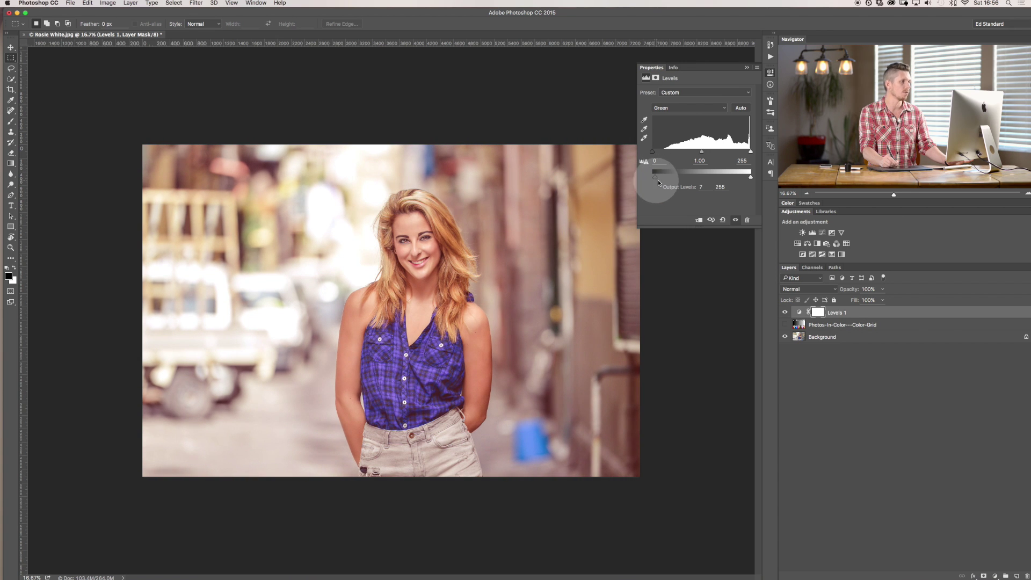
- Back on the composite RGB channel, raise the input black to 37
click(690, 109)
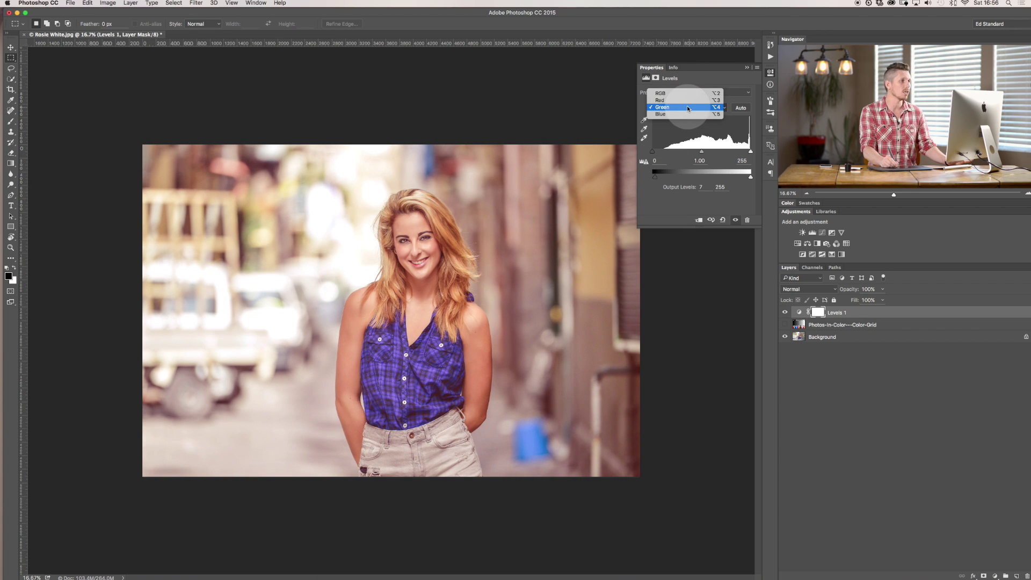
click(666, 93)
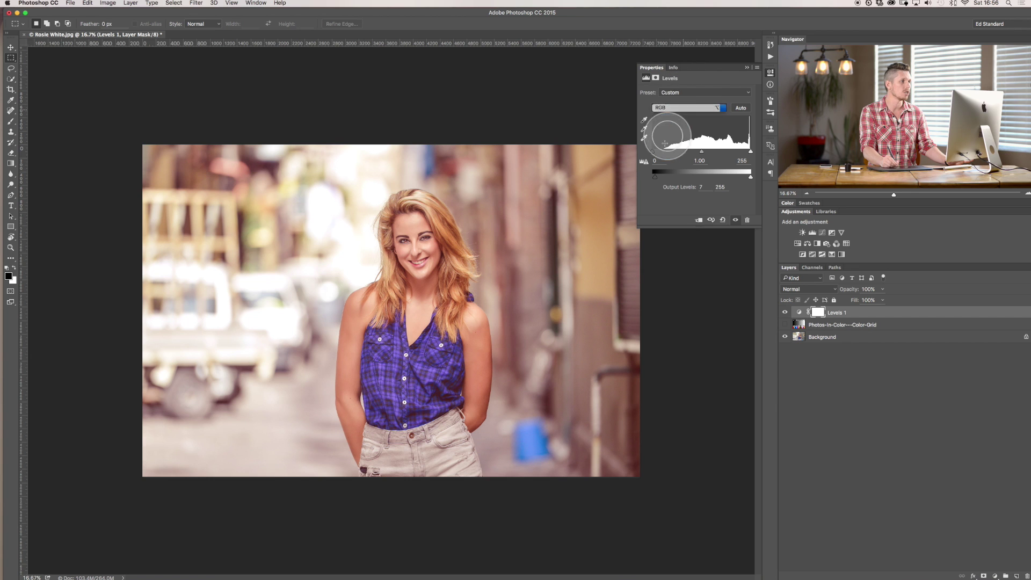
drag(654, 152, 665, 155)
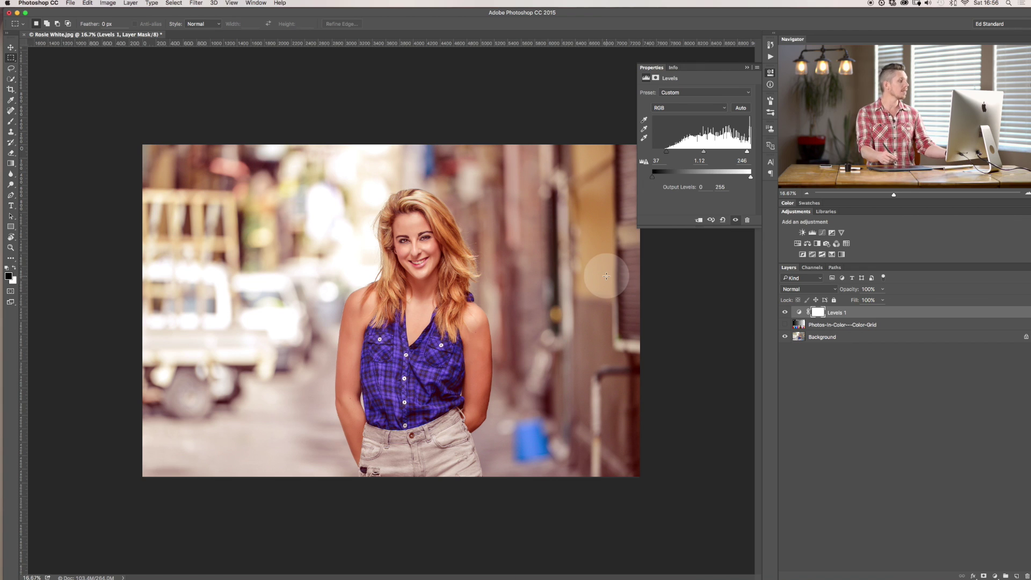
click(747, 69)
- Toggle Levels 1 visibility off and on twice for a before/after comparison, leaving it on
click(785, 312)
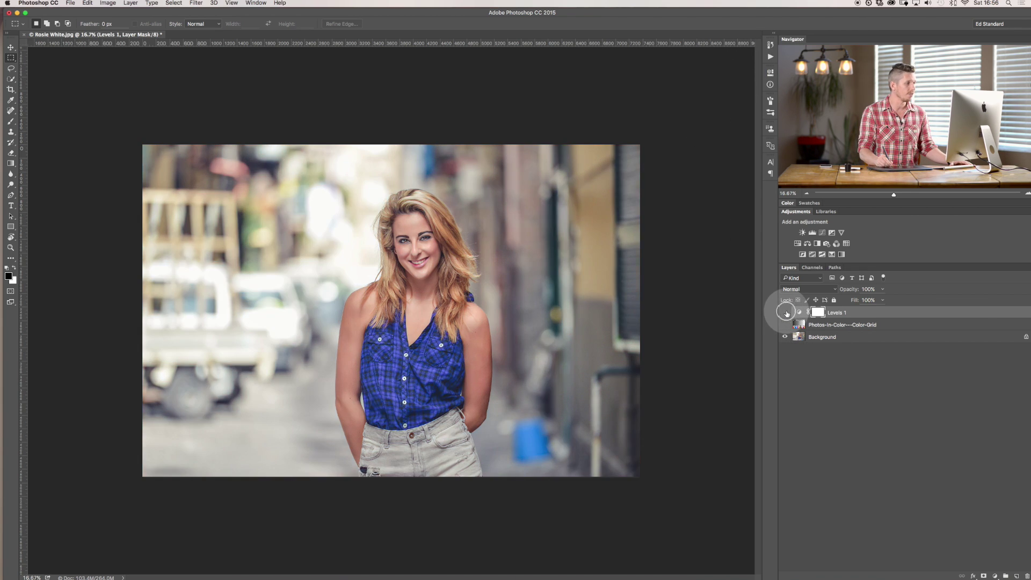
click(785, 312)
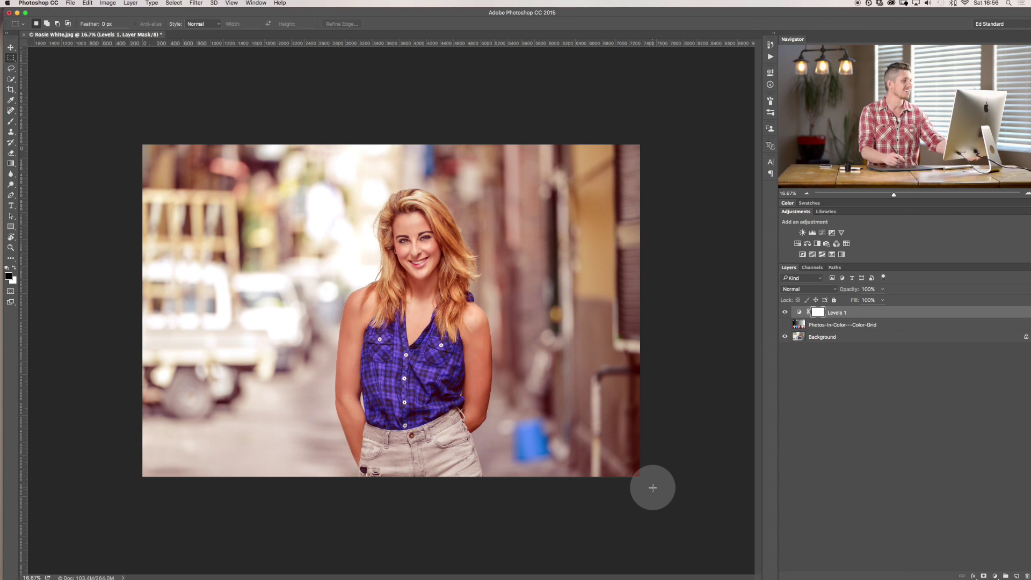
click(787, 313)
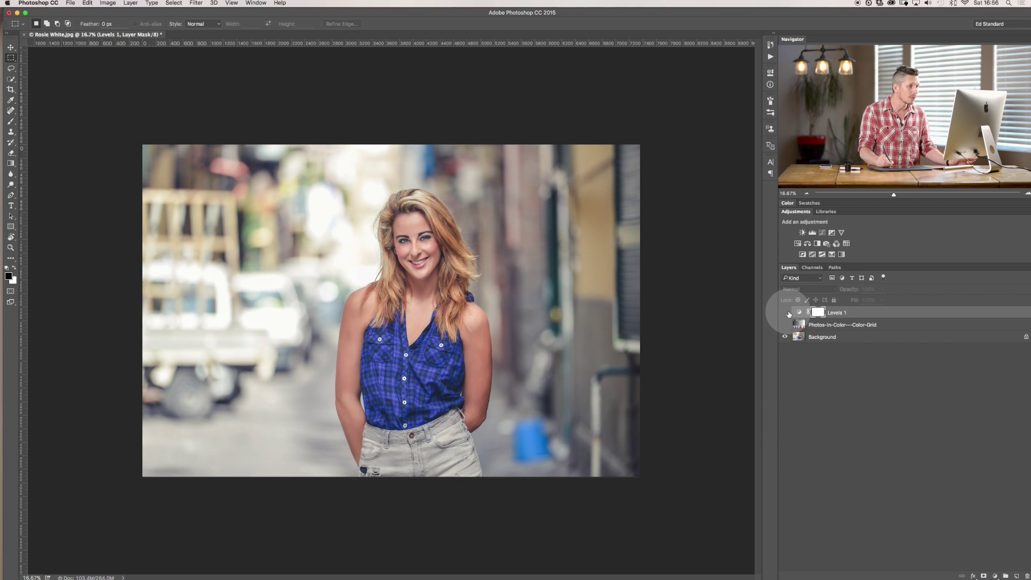
click(787, 312)
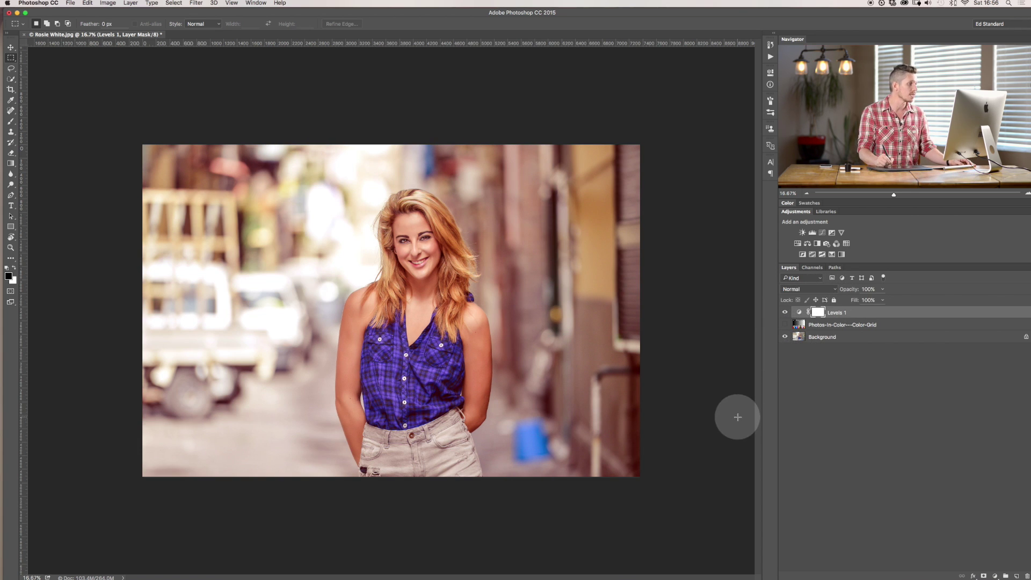